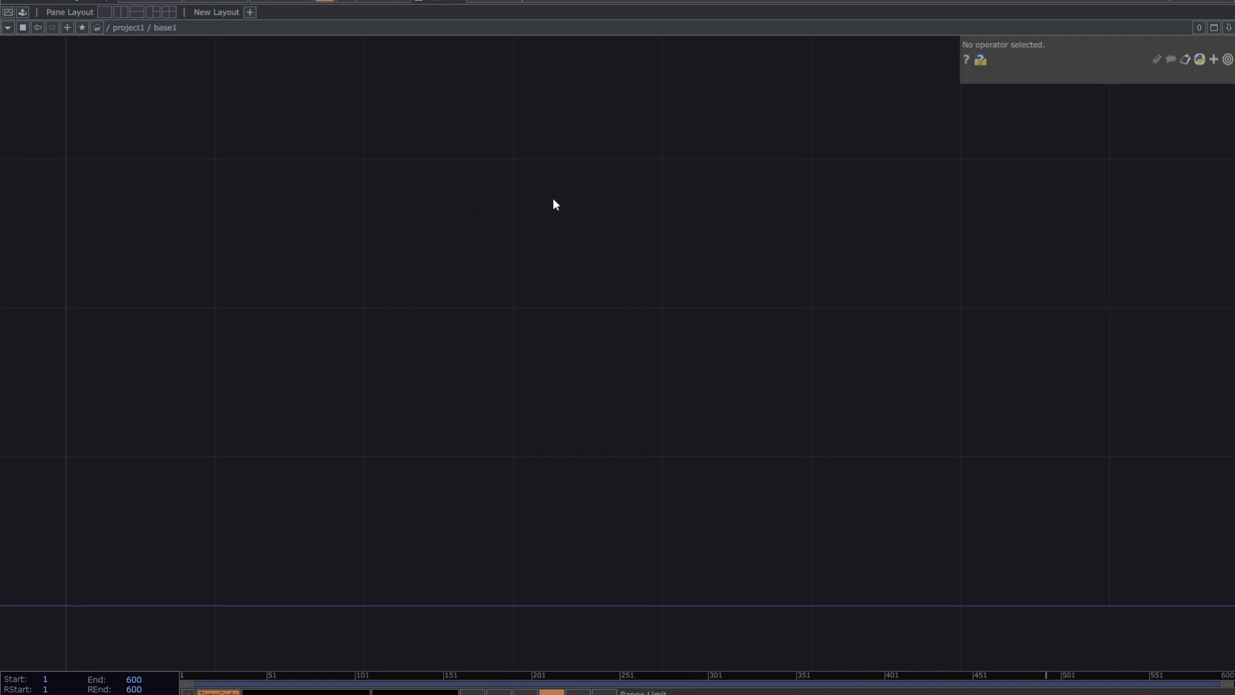
# - Add a Noise TOP to the empty network
pyautogui.press('Tab')
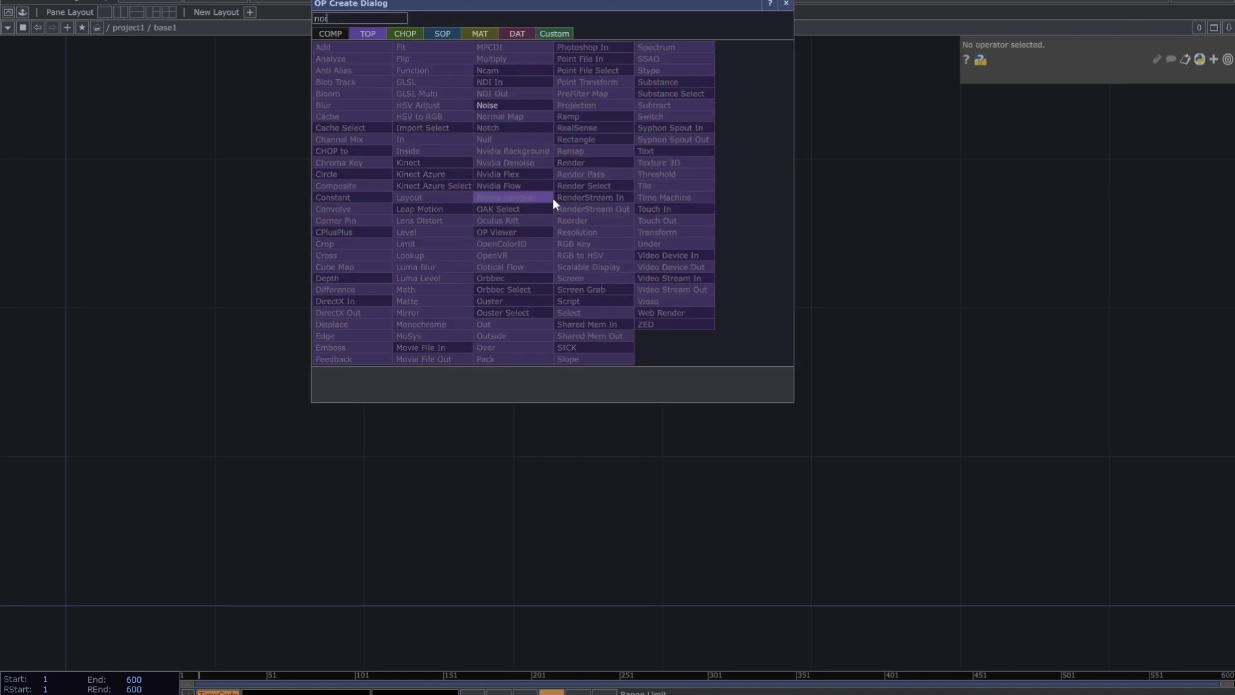
pyautogui.press('Escape')
pyautogui.click(319, 147)
pyautogui.moveTo(372, 333); pyautogui.dragTo(413, 395)
pyautogui.scroll(3, 360, 242)
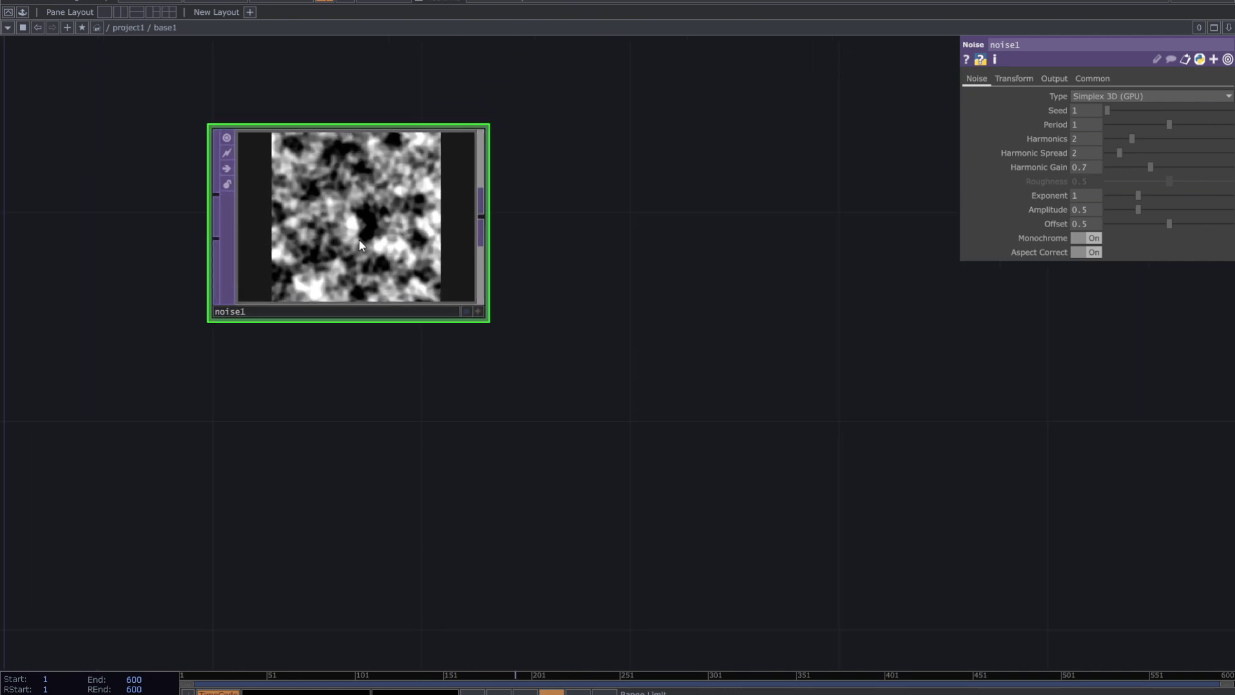
# - Set the noise's resolution to 1920 x 1080
pyautogui.click(1087, 81)
pyautogui.click(1226, 112)
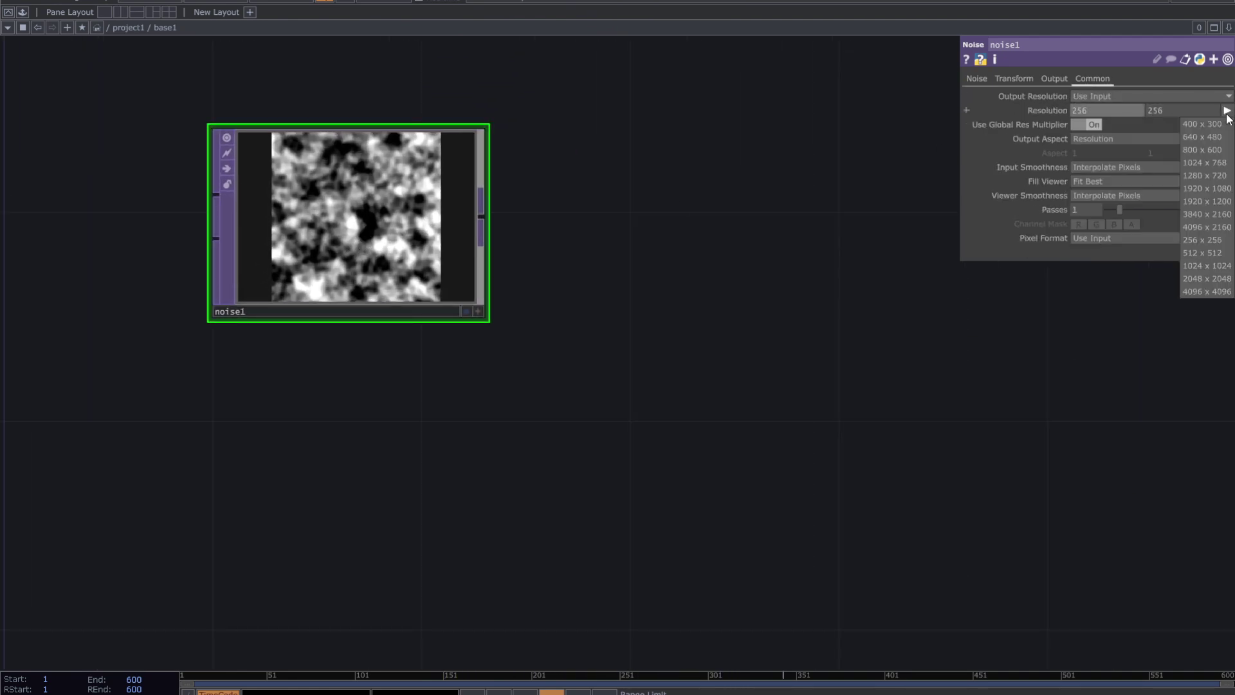
pyautogui.click(1209, 188)
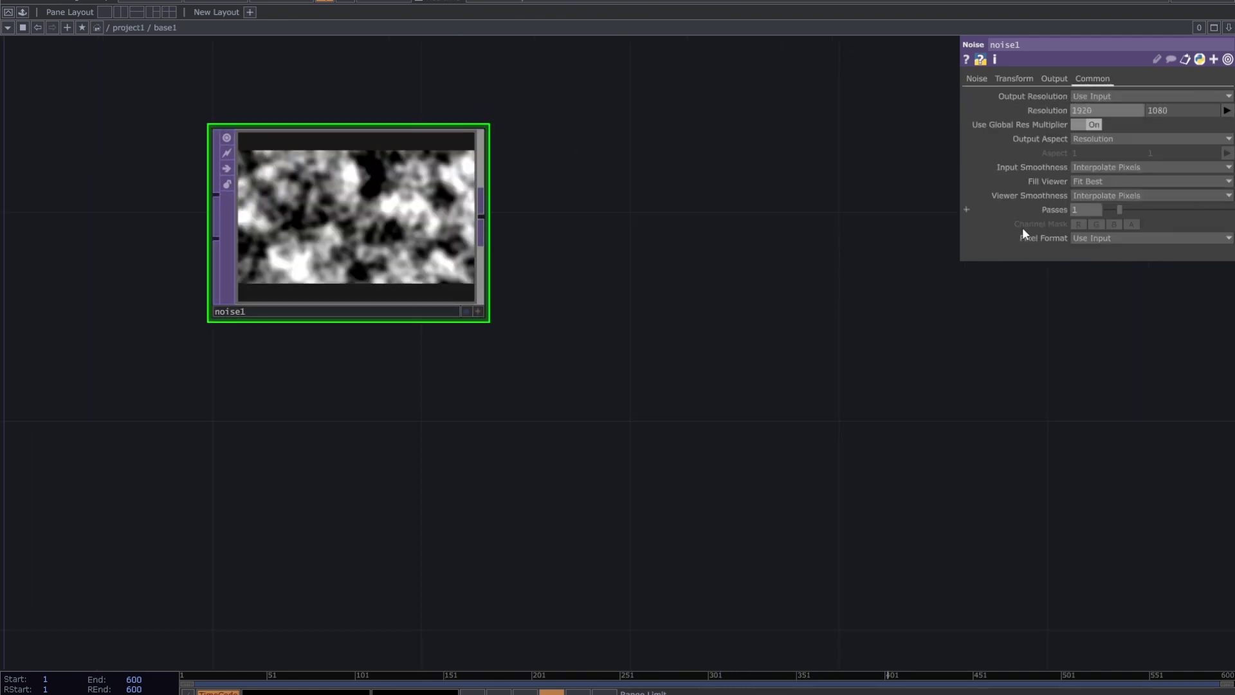
# - Animate the noise by setting its Z translation to the expression absTime.seconds*0.1
pyautogui.click(1025, 81)
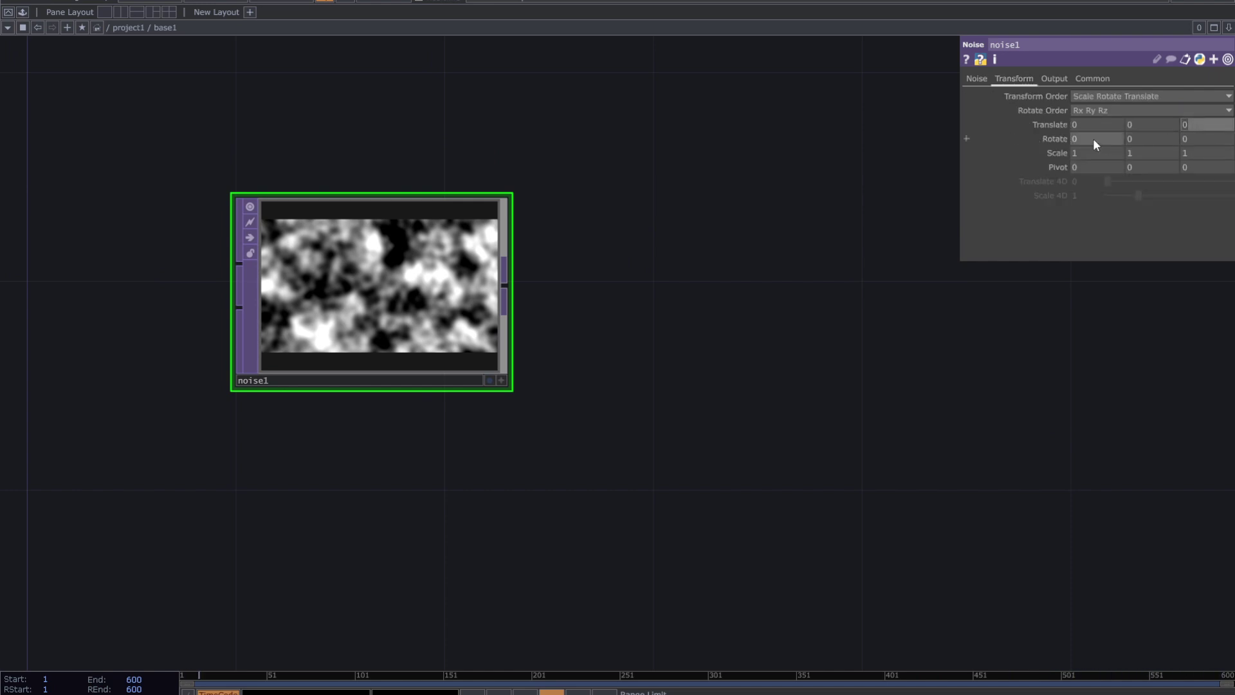
pyautogui.write('absTime.')
pyautogui.write('seconds*')
pyautogui.write('10')
pyautogui.press('Return')
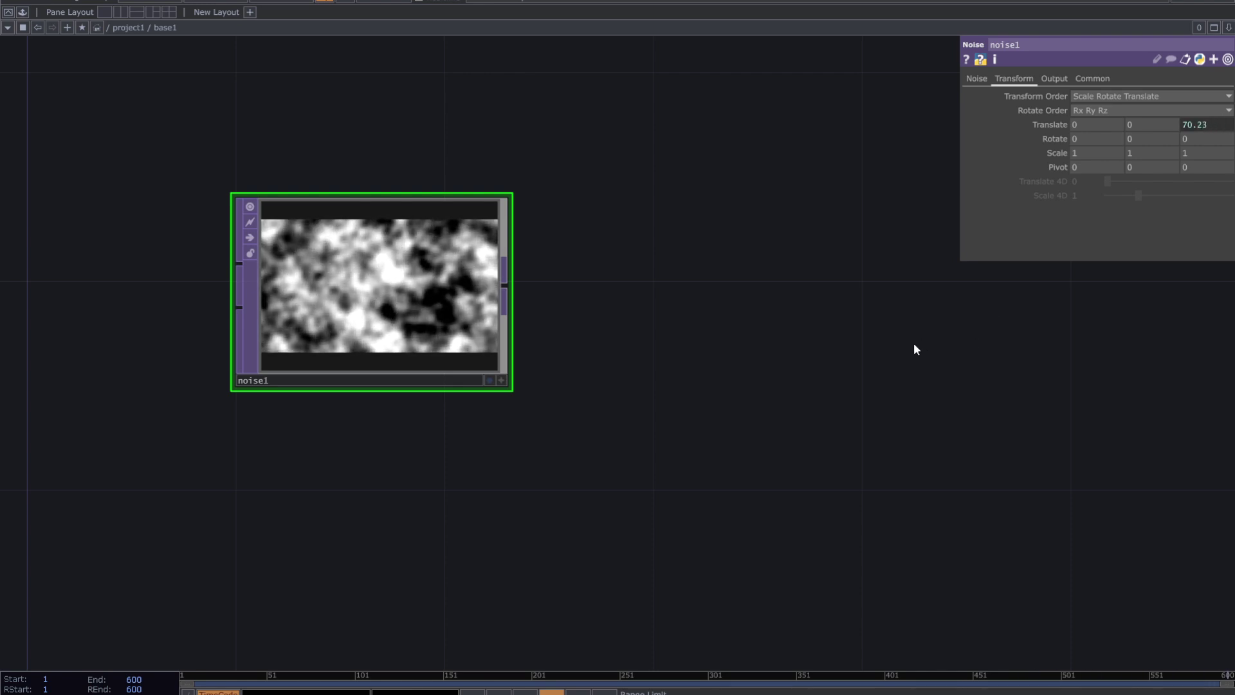
# - Move the noise node up and place a duplicate of it directly below
pyautogui.moveTo(406, 333); pyautogui.dragTo(402, 283)
pyautogui.hotkey('ctrl', 'c')
pyautogui.hotkey('ctrl', 'v')
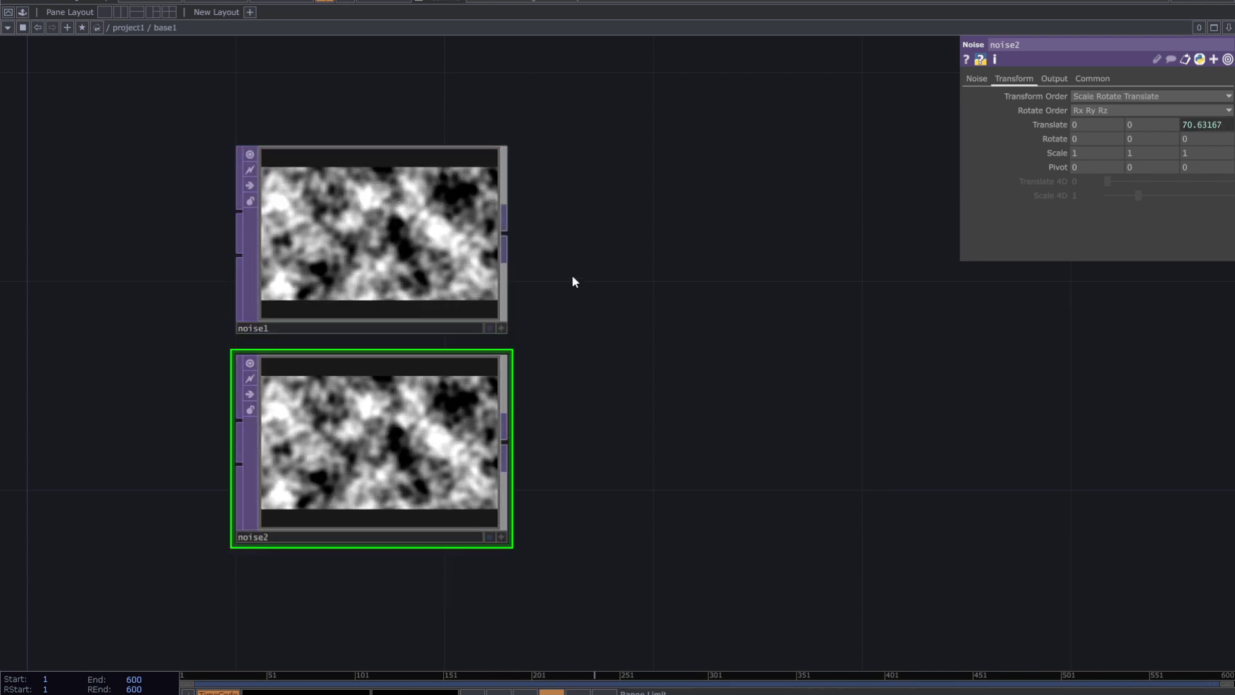
# - Increase the period of noise1 for larger blobs and set the exponent of noise2 to 0
pyautogui.scroll(3, 562, 276)
pyautogui.moveTo(568, 281); pyautogui.dragTo(675, 391)
pyautogui.click(566, 348)
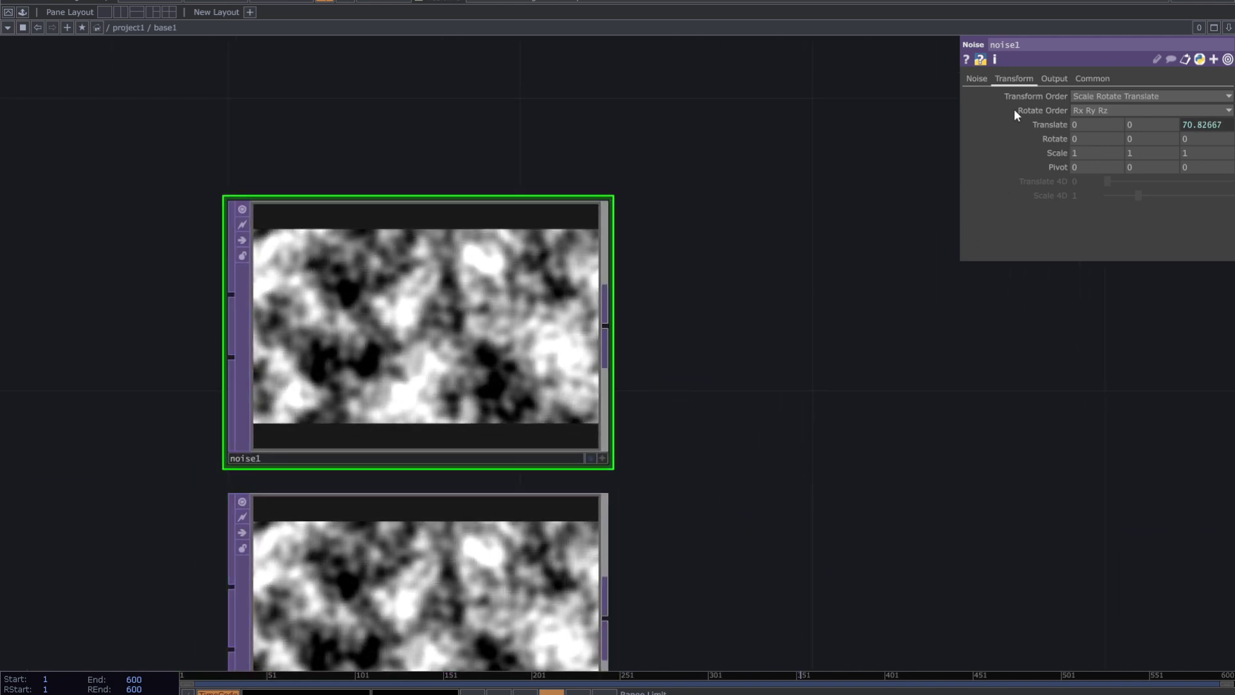
pyautogui.click(978, 80)
pyautogui.moveTo(845, 391); pyautogui.dragTo(866, 387)
pyautogui.moveTo(1141, 127); pyautogui.dragTo(1210, 127)
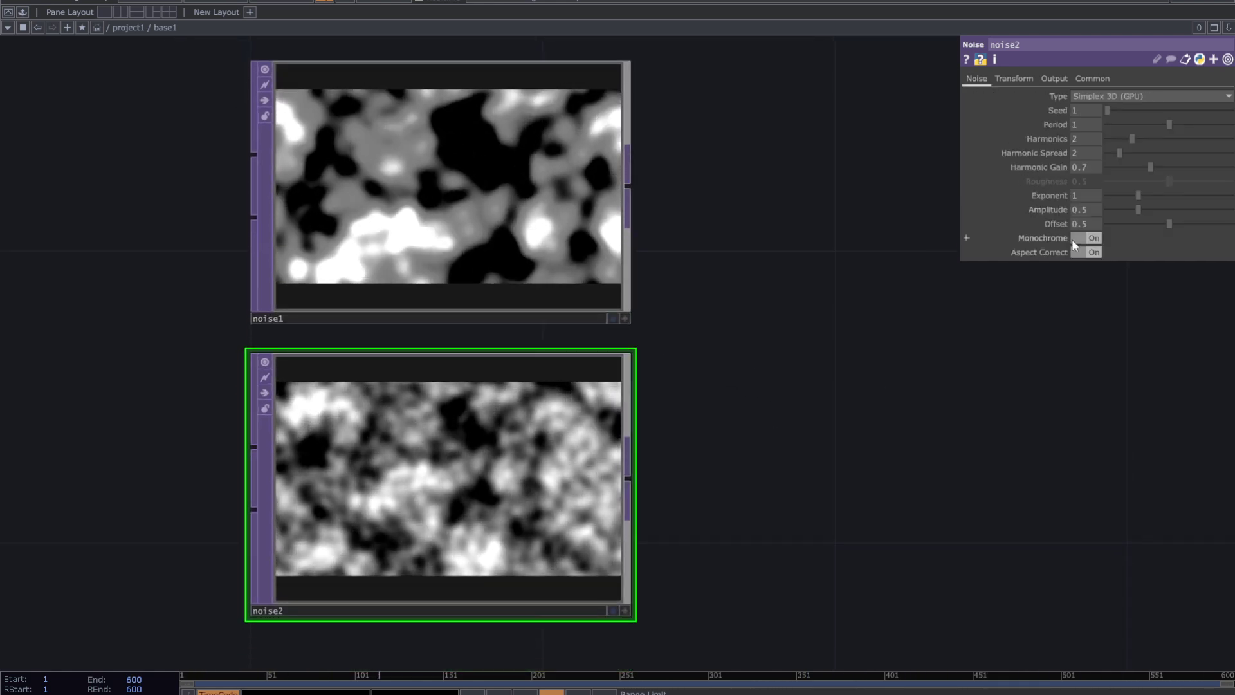
pyautogui.moveTo(1137, 196); pyautogui.dragTo(1106, 195)
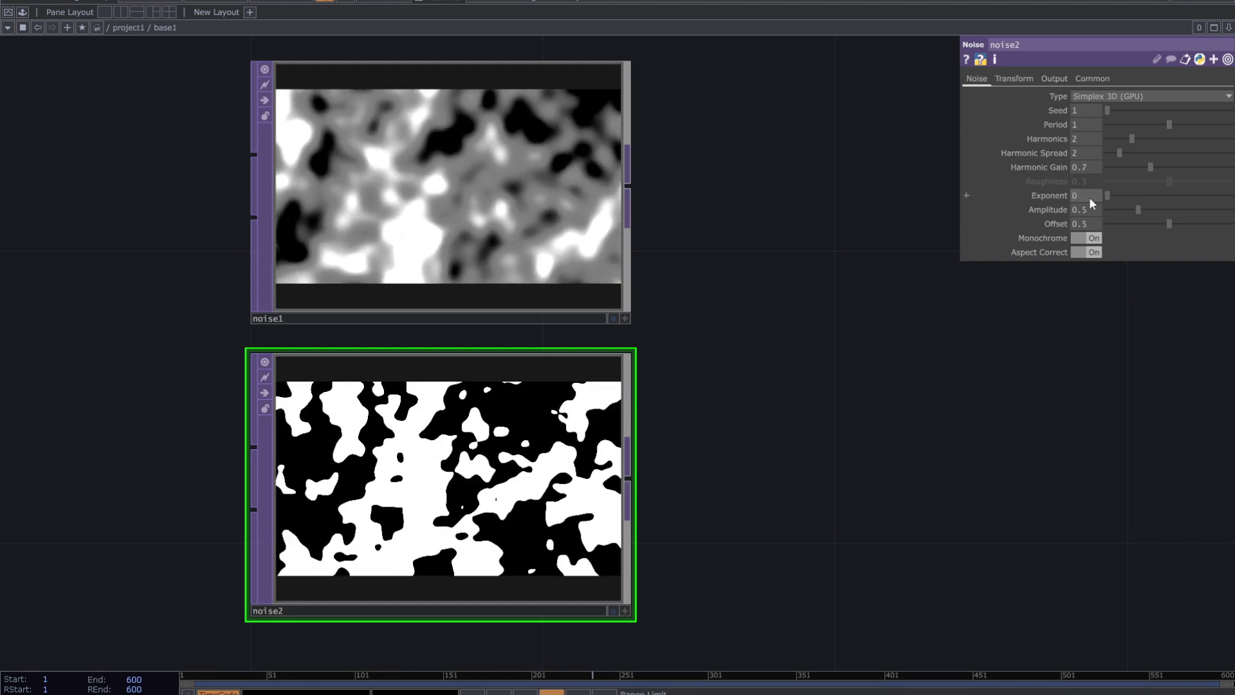
# - Add a Displace TOP fed by noise1 and wire noise2 into its second input
pyautogui.moveTo(762, 402); pyautogui.dragTo(617, 431)
pyautogui.scroll(-3, 692, 397)
pyautogui.moveTo(586, 312); pyautogui.dragTo(553, 333)
pyautogui.click(512, 282)
pyautogui.click(867, 361)
pyautogui.write('dis')
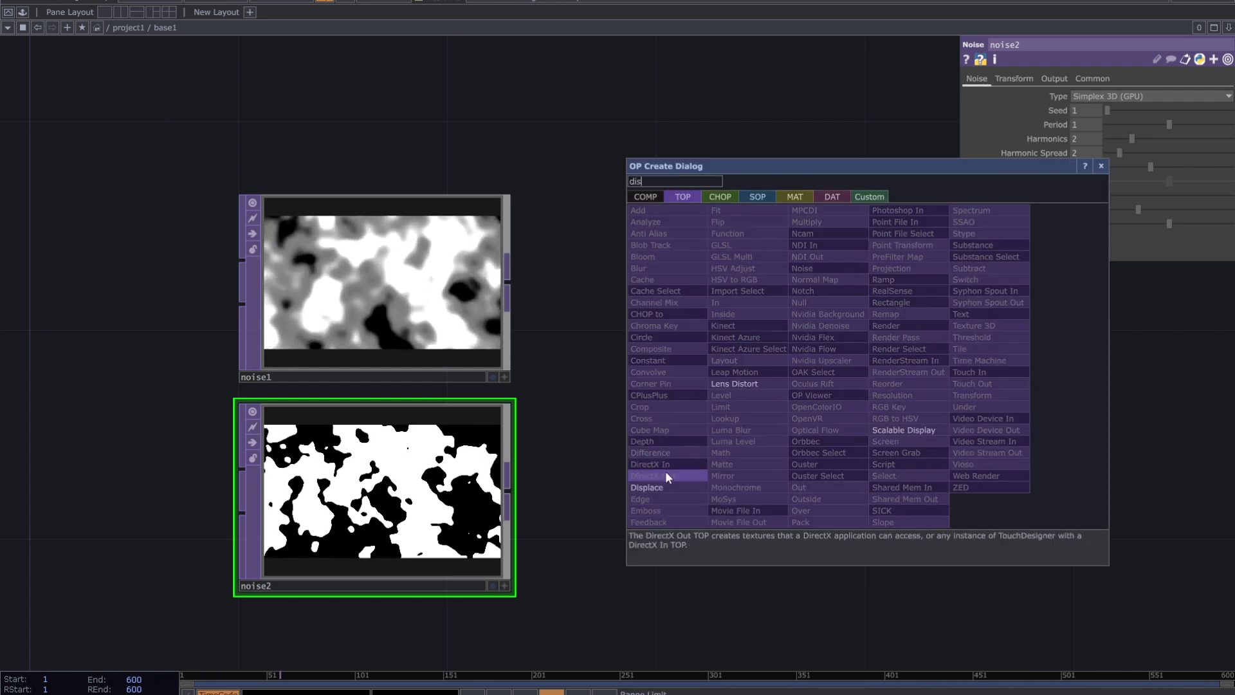
pyautogui.click(666, 486)
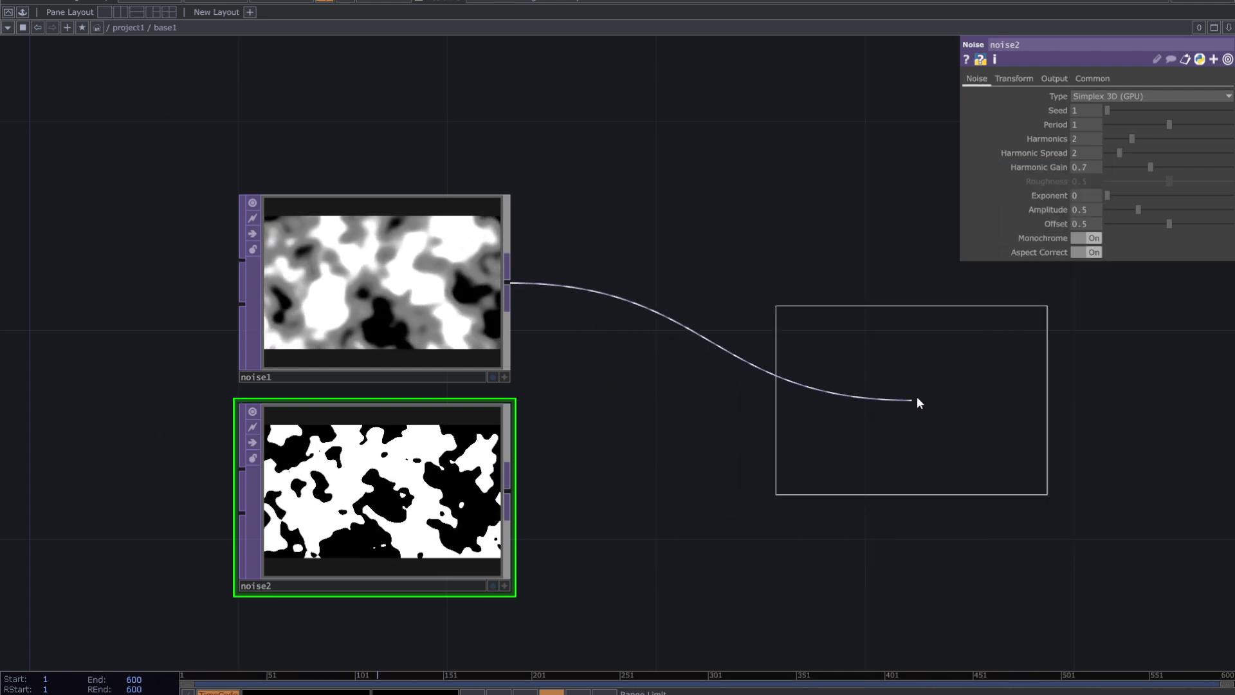
pyautogui.click(892, 389)
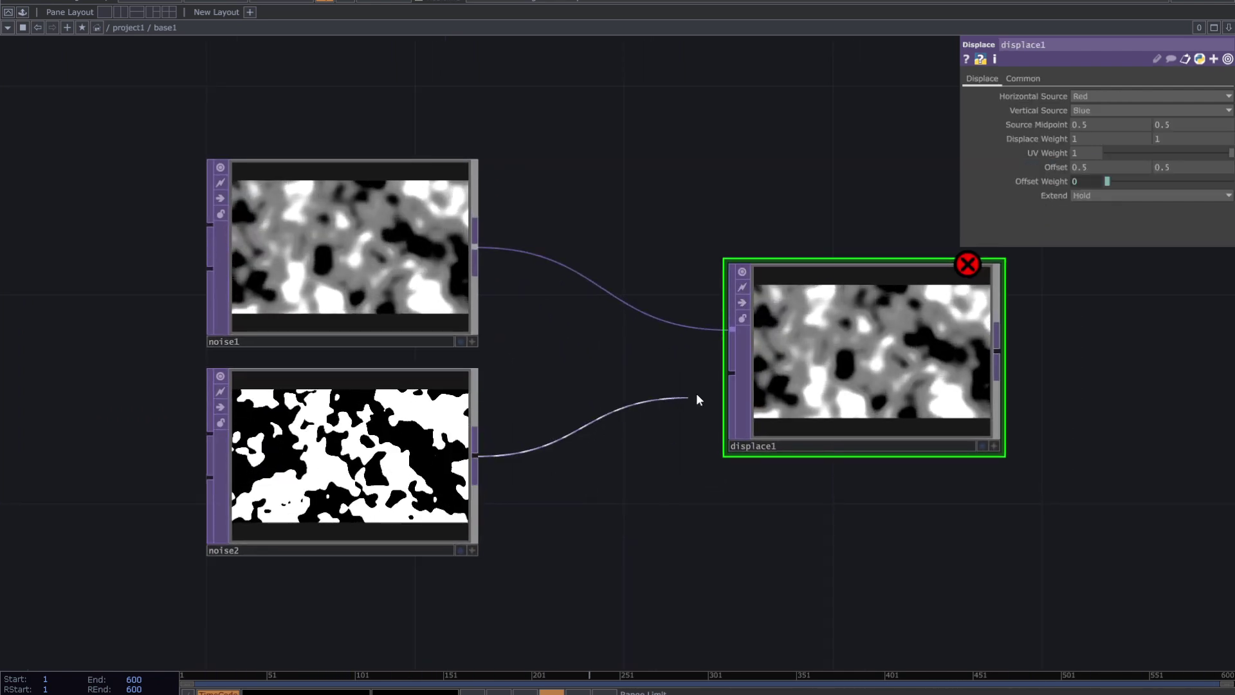
pyautogui.click(728, 380)
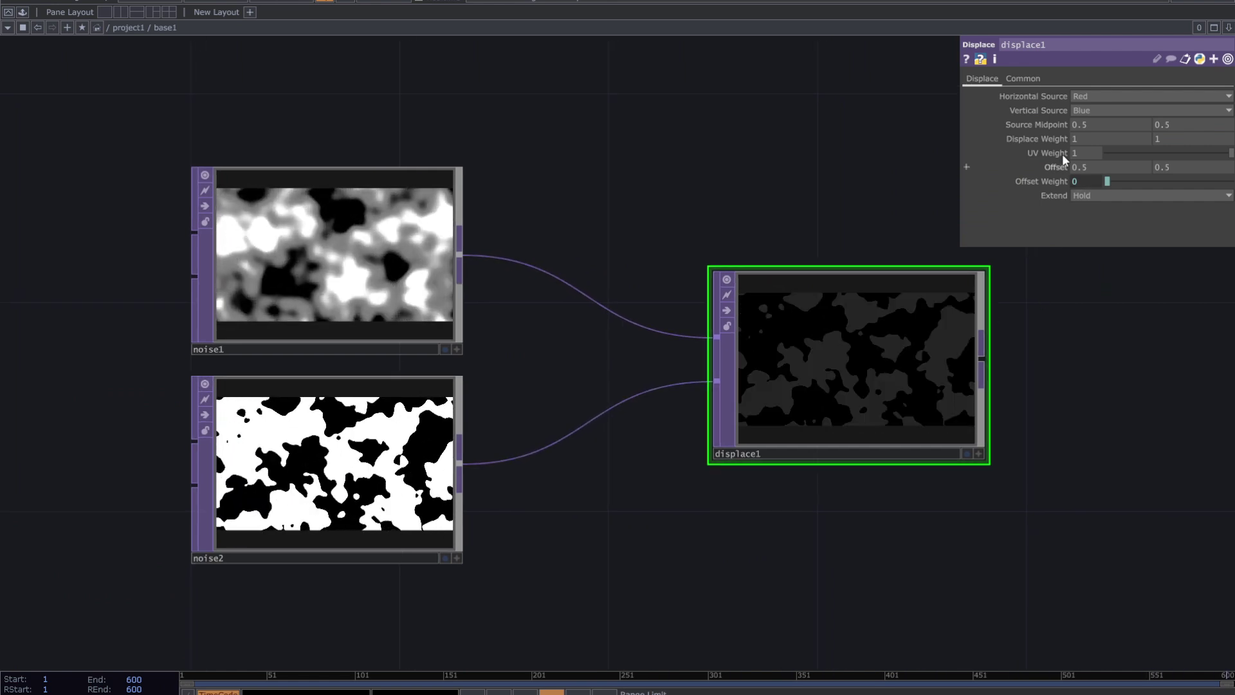
# - Set displace1's source midpoint to 0, 0 and its displace weight to 0.06, 0.06
pyautogui.moveTo(1058, 142); pyautogui.dragTo(1029, 126, button='middle')
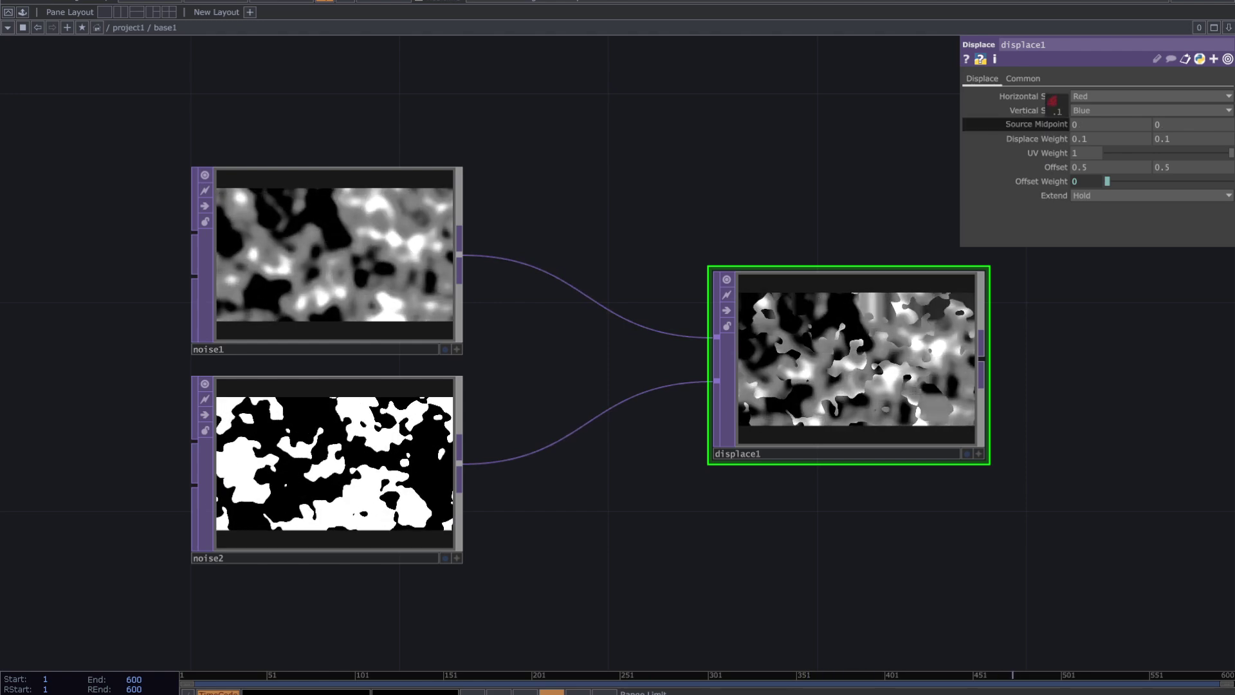
pyautogui.scroll(5, 988, 394)
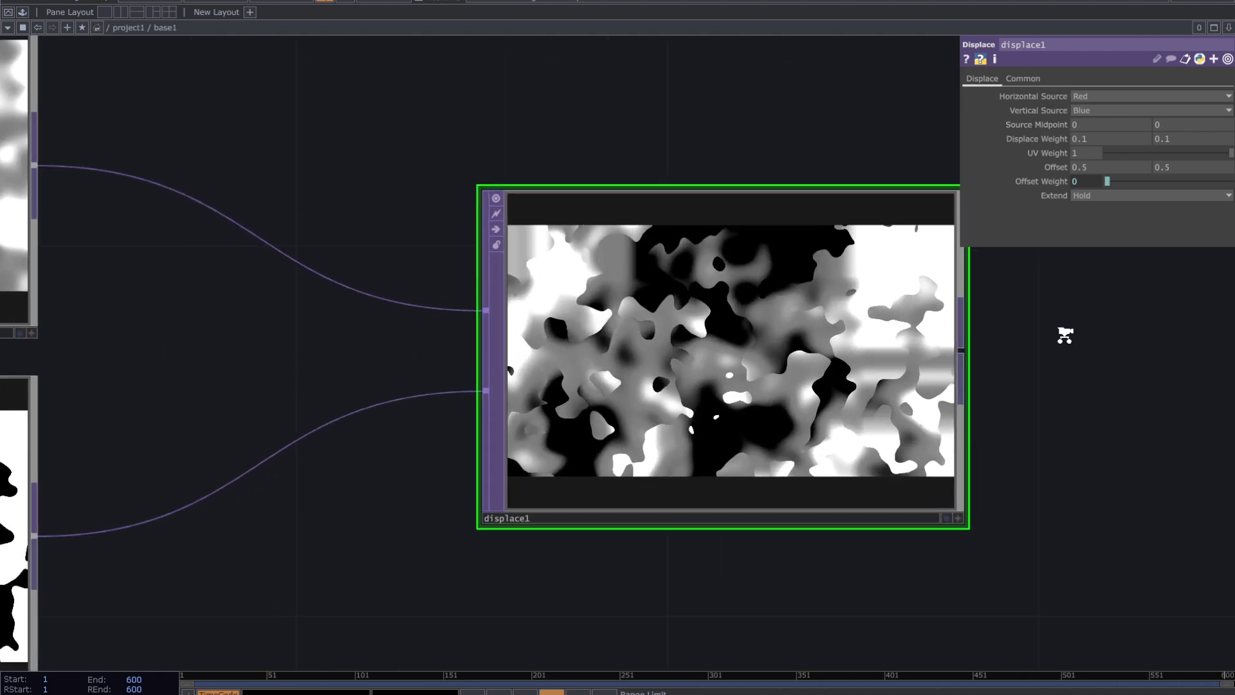
pyautogui.moveTo(1043, 139)
pyautogui.mouseDown(button='middle')
pyautogui.moveTo(1044, 153)
pyautogui.moveTo(1039, 115)
pyautogui.mouseUp(button='middle')
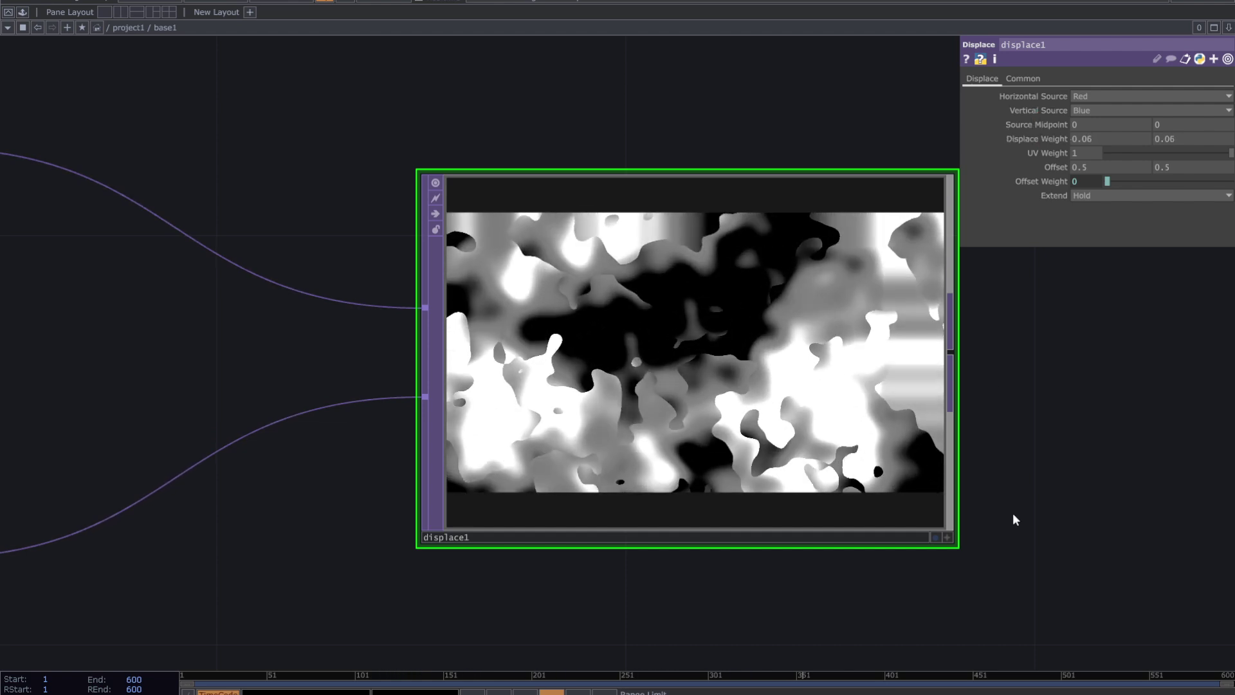
pyautogui.scroll(3, 963, 414)
# - Paste another copy of the animated noise and position it below displace1
pyautogui.scroll(-5, 974, 404)
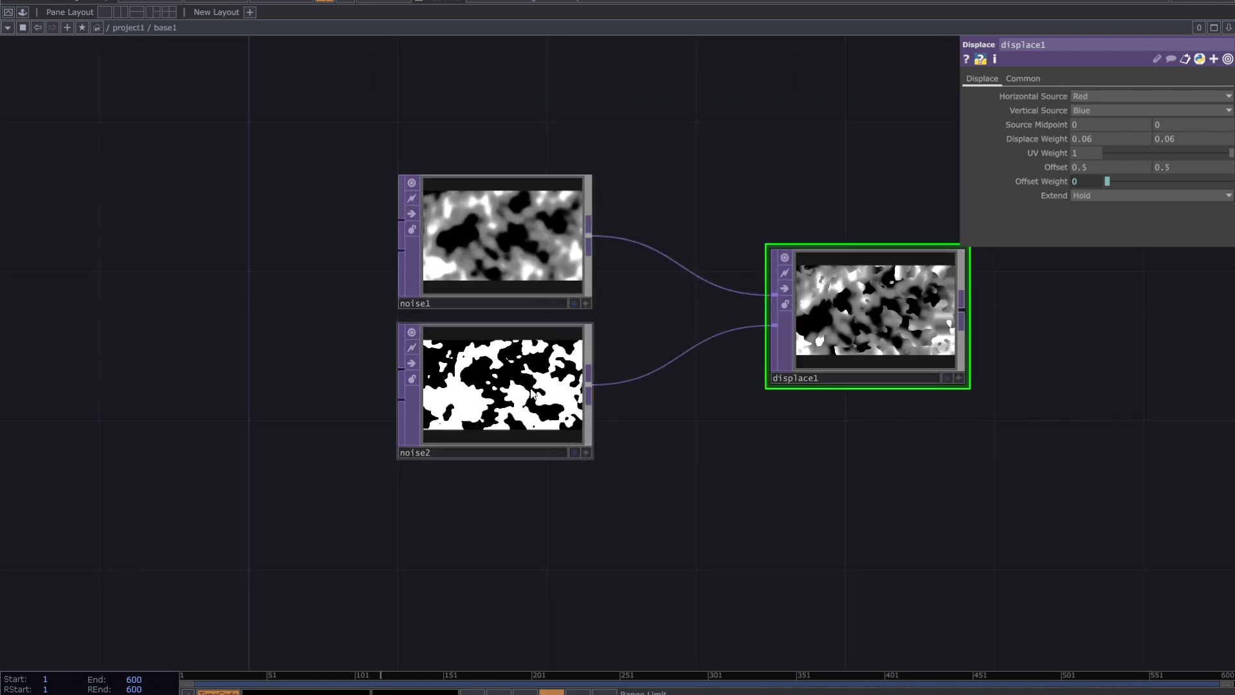
pyautogui.hotkey('ctrl', 'v')
pyautogui.moveTo(565, 450); pyautogui.dragTo(418, 558)
pyautogui.moveTo(618, 565); pyautogui.dragTo(641, 461)
pyautogui.moveTo(473, 446); pyautogui.dragTo(882, 401)
pyautogui.moveTo(635, 544); pyautogui.dragTo(388, 583)
# - Set noise3's period to 0.32, exponent to 1.91 and amplitude to 0.38 for a fine-grained pattern
pyautogui.scroll(4, 717, 469)
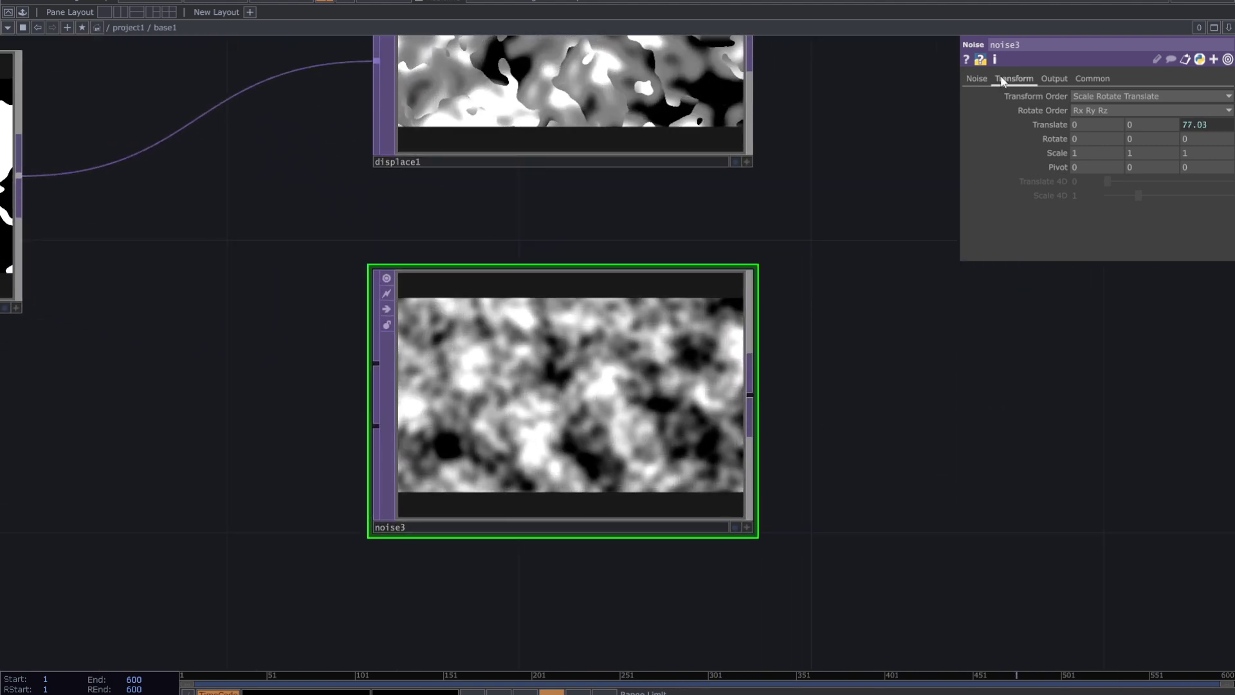
pyautogui.click(977, 78)
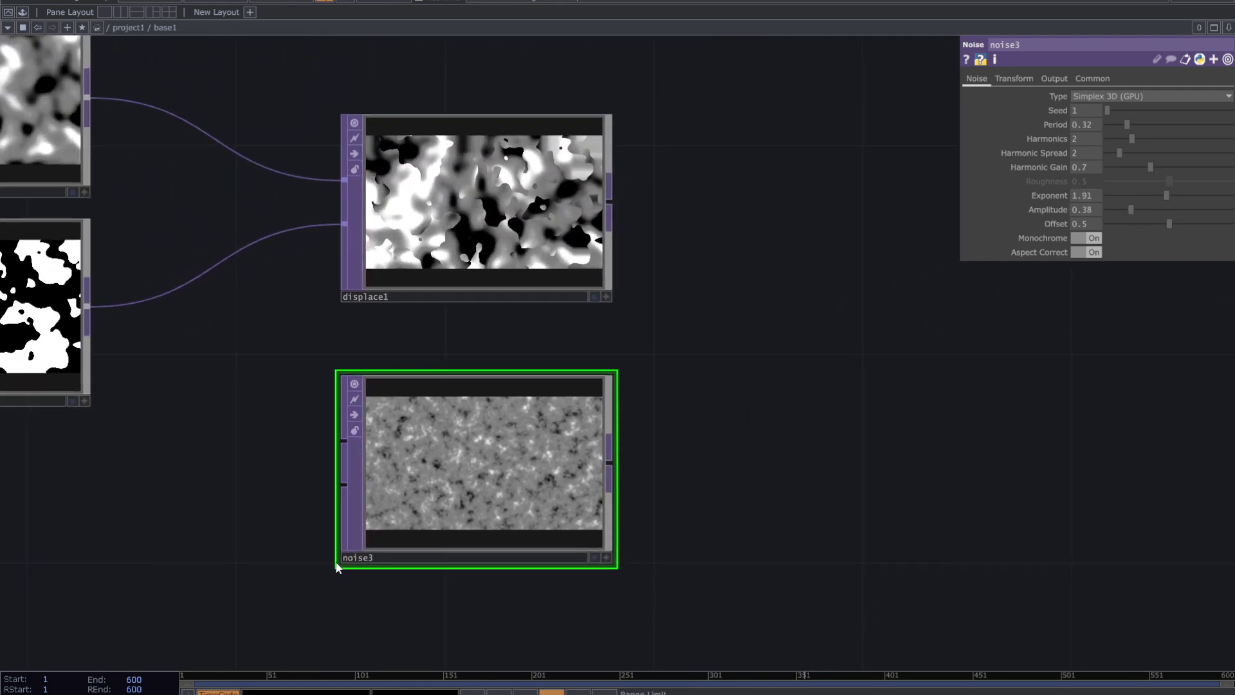
pyautogui.scroll(4, 444, 511)
pyautogui.scroll(-3, 428, 534)
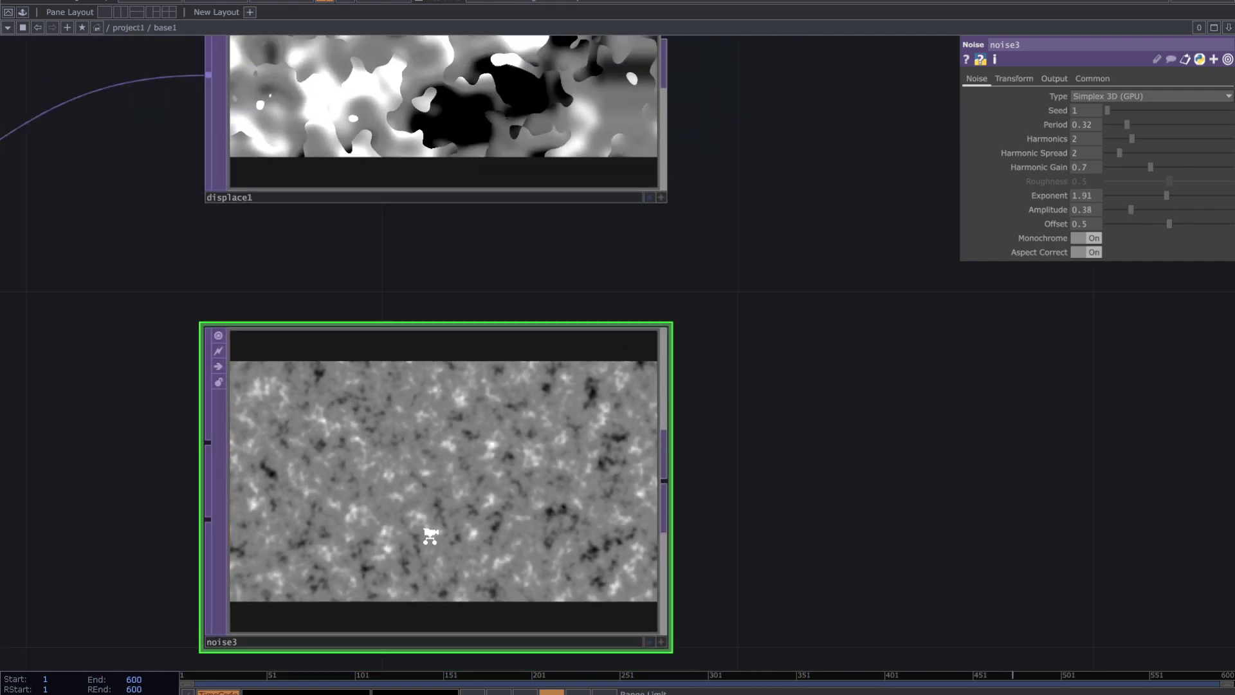
# - Add a second Displace TOP fed by displace1 and wire noise3 into its second input
pyautogui.scroll(-3, 439, 532)
pyautogui.moveTo(684, 450); pyautogui.dragTo(611, 407)
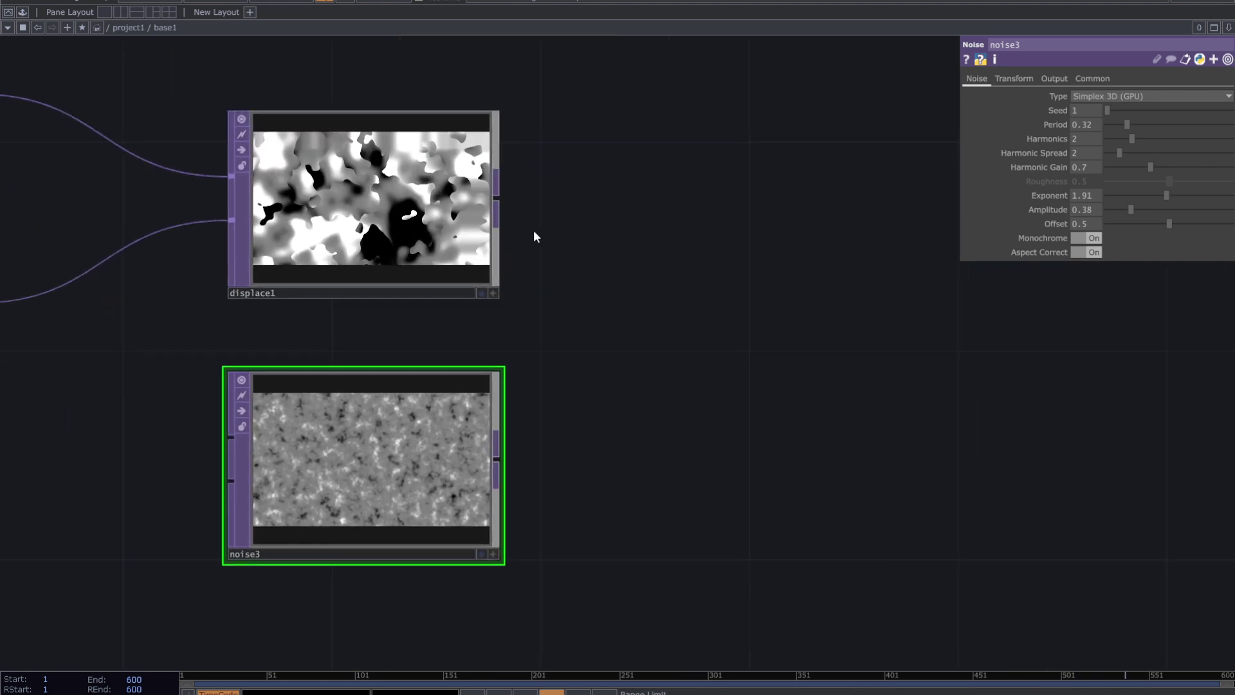
pyautogui.click(762, 379)
pyautogui.write('dis')
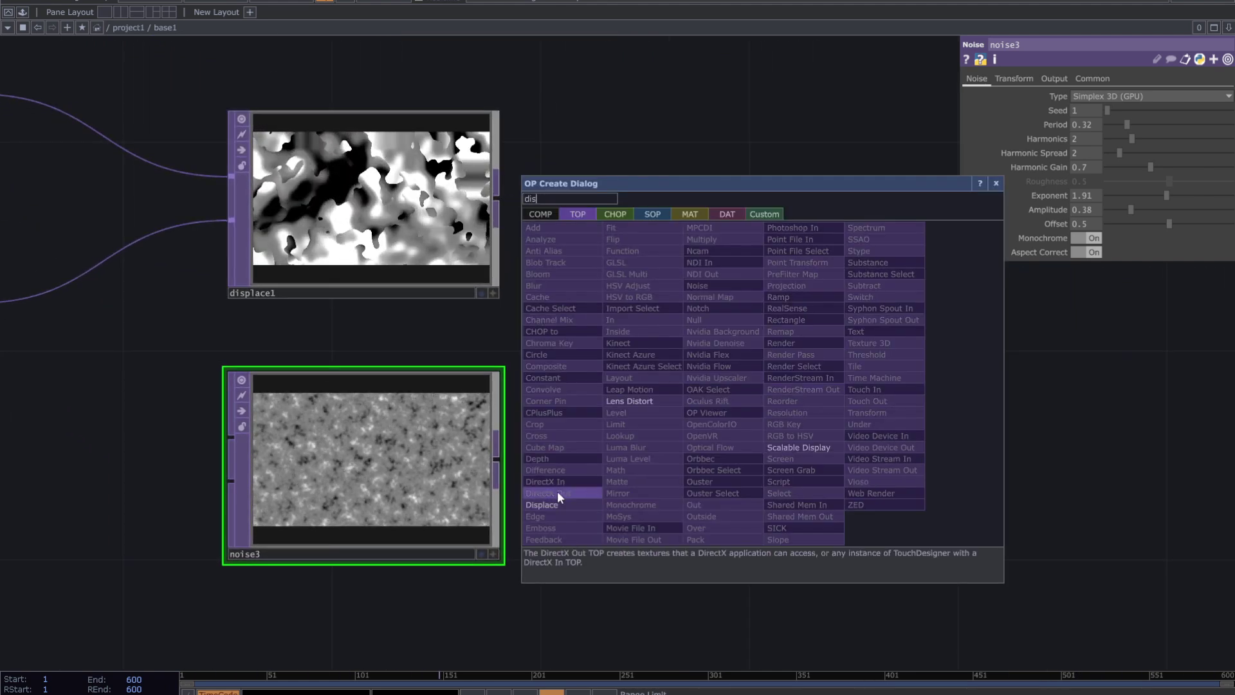
pyautogui.click(558, 492)
pyautogui.click(790, 329)
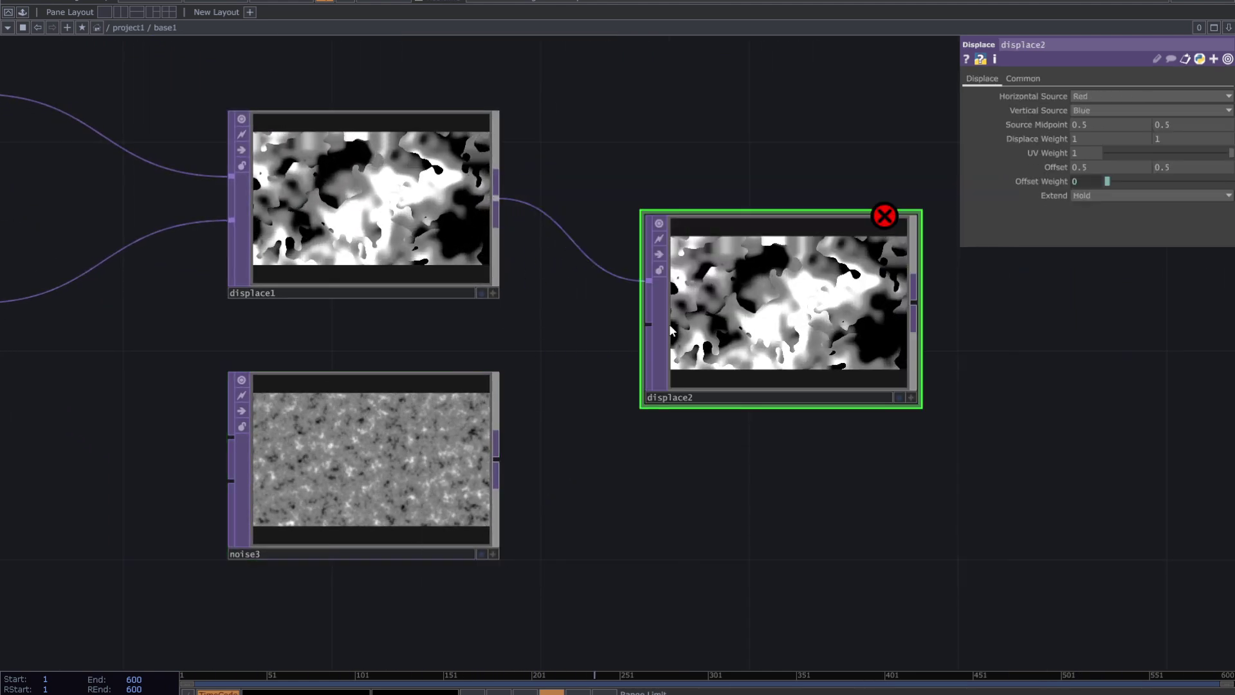
pyautogui.moveTo(525, 458); pyautogui.dragTo(499, 459)
pyautogui.moveTo(686, 528); pyautogui.dragTo(661, 554)
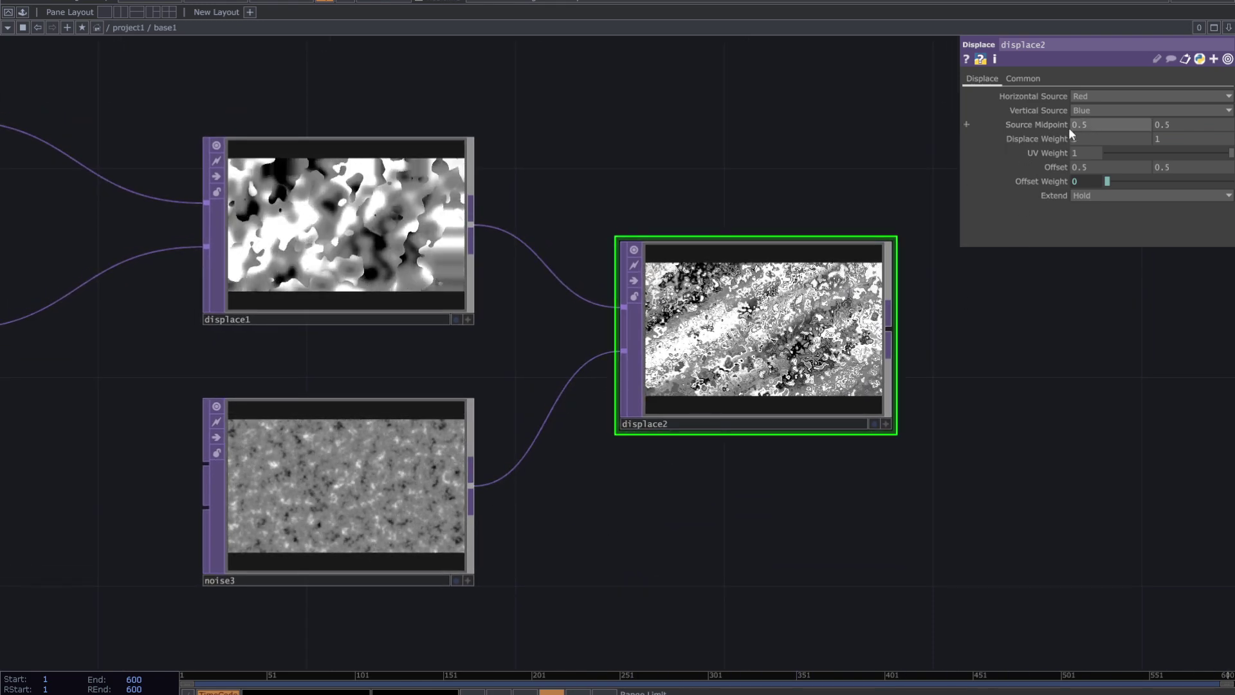
# - Set displace2's source midpoint to 0, 0 and its displace weight to 0.053, 0.053
pyautogui.moveTo(1056, 122)
pyautogui.mouseDown(button='middle')
pyautogui.moveTo(1053, 107)
pyautogui.moveTo(1044, 157)
pyautogui.moveTo(1043, 122)
pyautogui.mouseUp(button='middle')
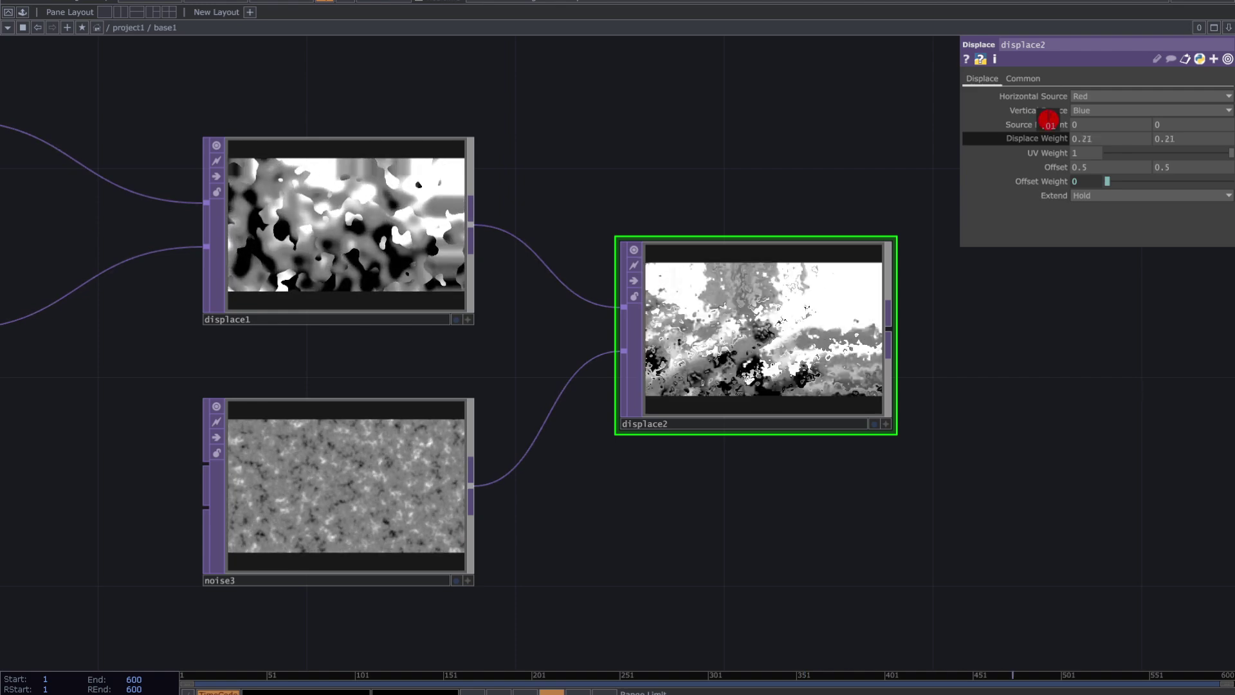
pyautogui.moveTo(1048, 120); pyautogui.dragTo(1048, 120, button='middle')
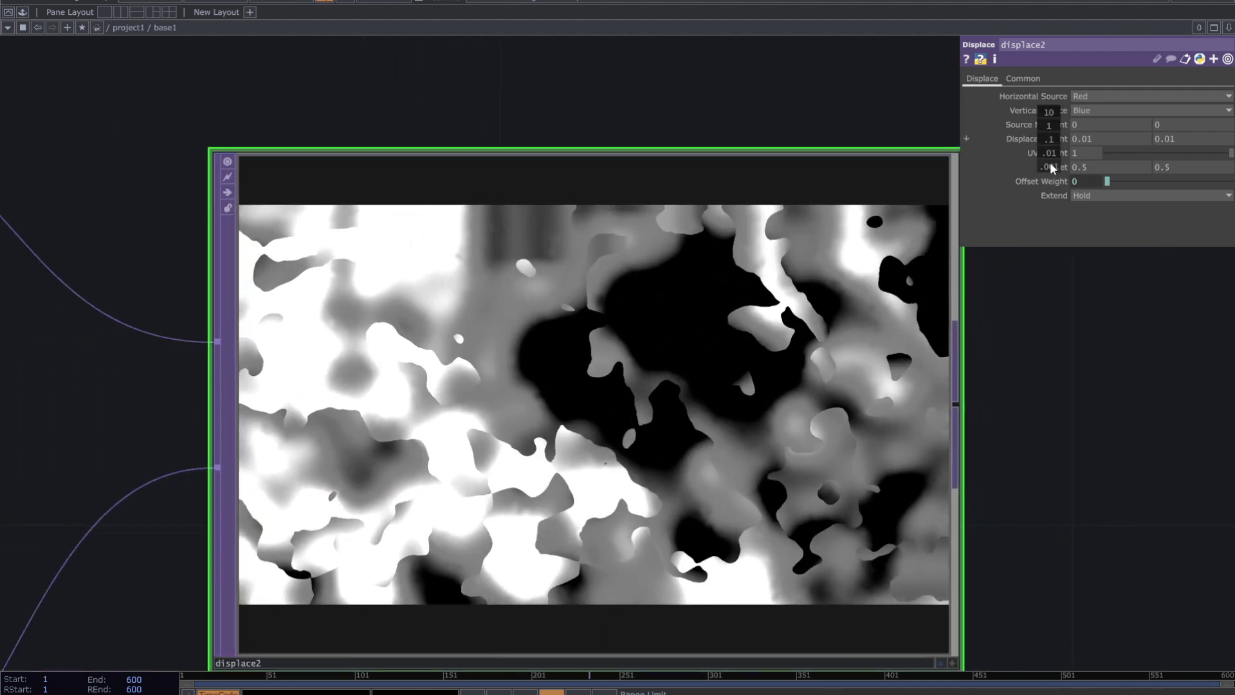
pyautogui.moveTo(1048, 137); pyautogui.dragTo(1048, 120, button='middle')
pyautogui.scroll(2, 546, 480)
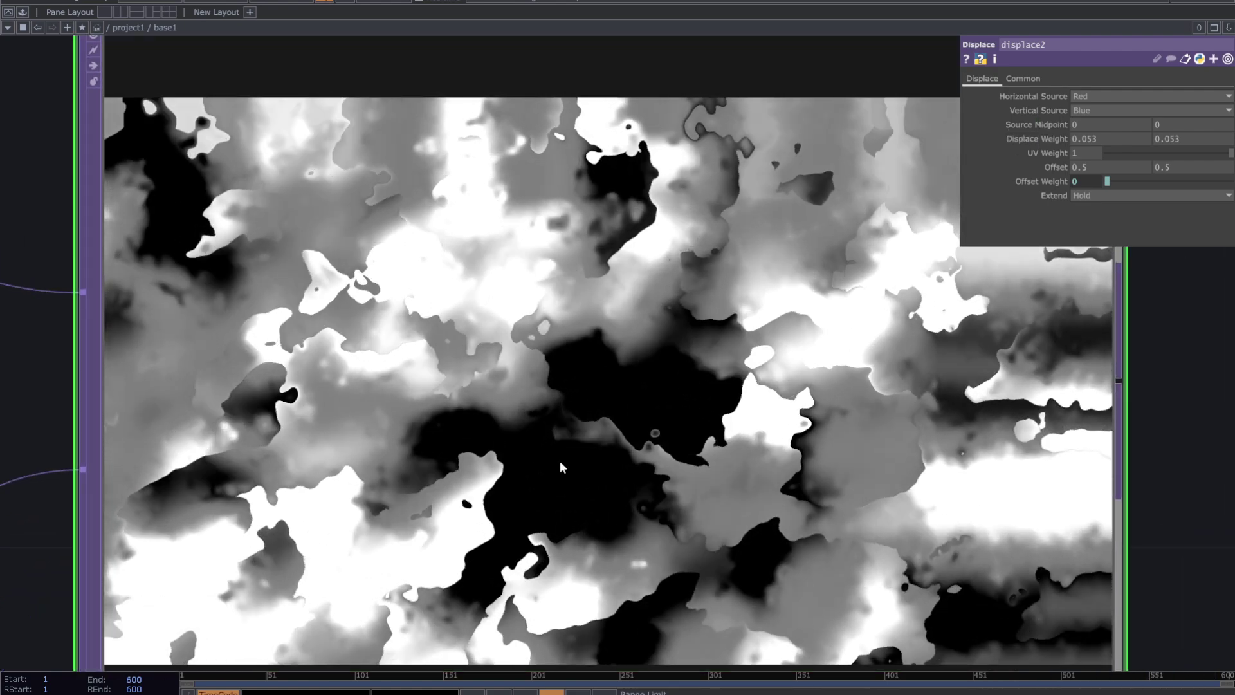
# - Review displace2's output together with the nodes that feed it
pyautogui.scroll(-5, 566, 450)
pyautogui.moveTo(380, 399); pyautogui.dragTo(681, 353)
pyautogui.moveTo(587, 381); pyautogui.dragTo(592, 342)
pyautogui.moveTo(698, 401); pyautogui.dragTo(514, 375)
pyautogui.moveTo(937, 544); pyautogui.dragTo(851, 540)
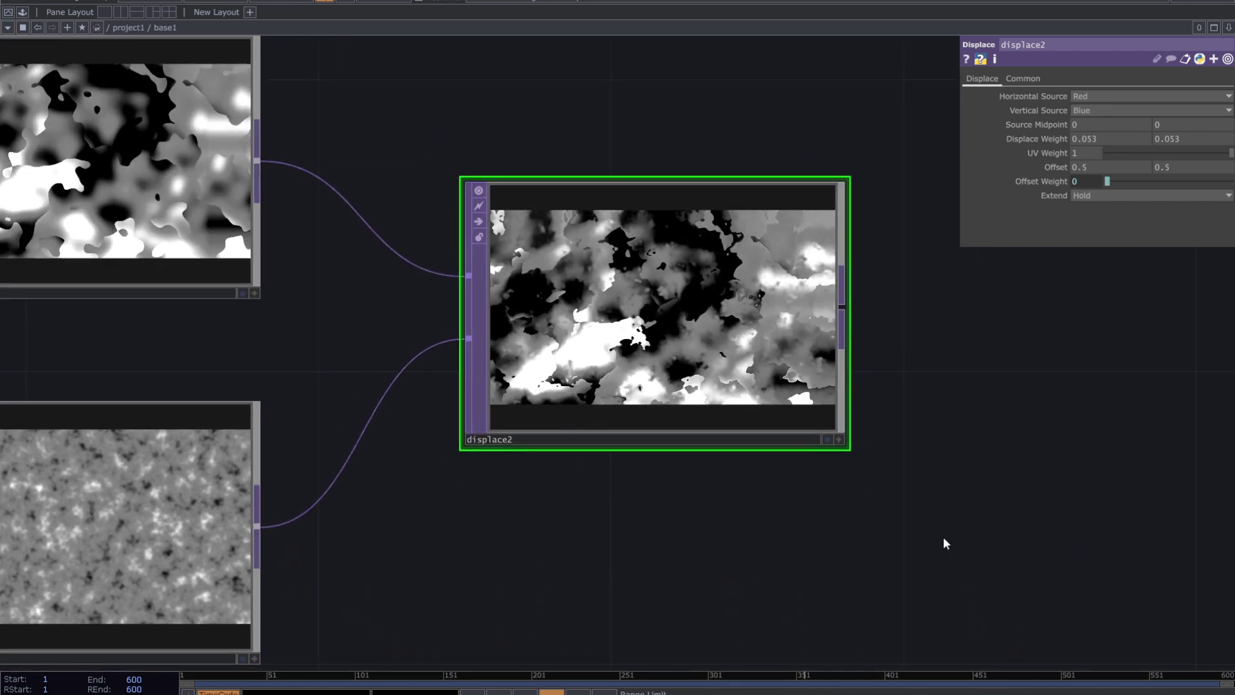
pyautogui.moveTo(934, 535); pyautogui.dragTo(898, 527)
pyautogui.scroll(-3, 843, 508)
pyautogui.moveTo(766, 471); pyautogui.dragTo(580, 410)
pyautogui.moveTo(688, 409); pyautogui.dragTo(678, 405)
pyautogui.moveTo(658, 335); pyautogui.dragTo(675, 359)
pyautogui.scroll(-2, 682, 360)
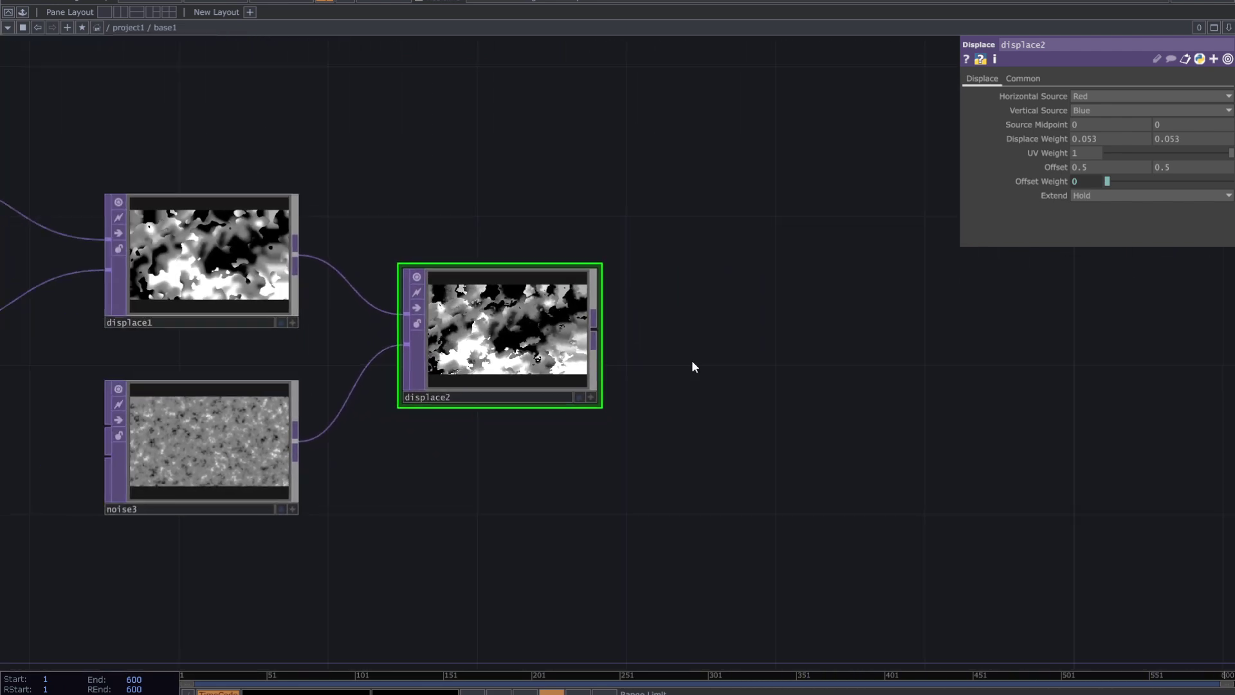
# - Add an Edge TOP fed by displace2 and place it below and beyond that node
pyautogui.click(696, 430)
pyautogui.click(493, 576)
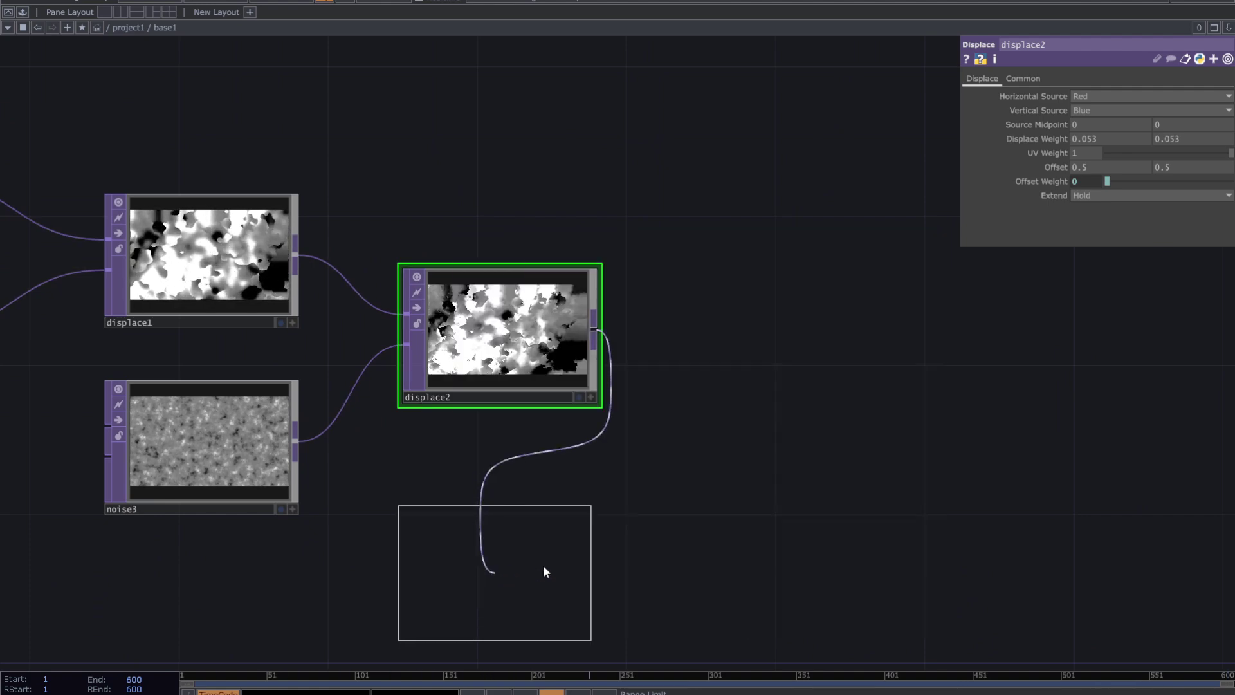
pyautogui.click(756, 486)
pyautogui.scroll(2, 900, 505)
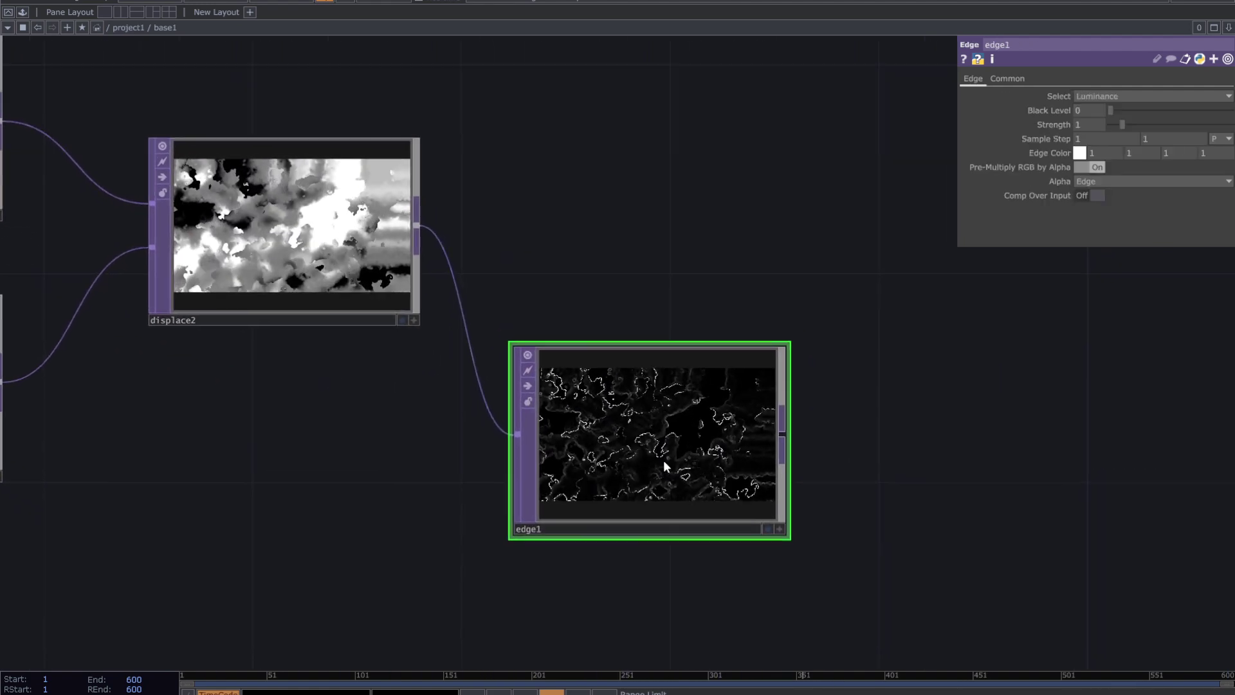
# - Add a Ramp TOP fed by edge1 and place it beyond that node
pyautogui.moveTo(657, 465); pyautogui.dragTo(602, 523)
pyautogui.scroll(4, 604, 523)
pyautogui.moveTo(1041, 519); pyautogui.dragTo(712, 439)
pyautogui.scroll(-2, 781, 419)
pyautogui.scroll(-1, 782, 420)
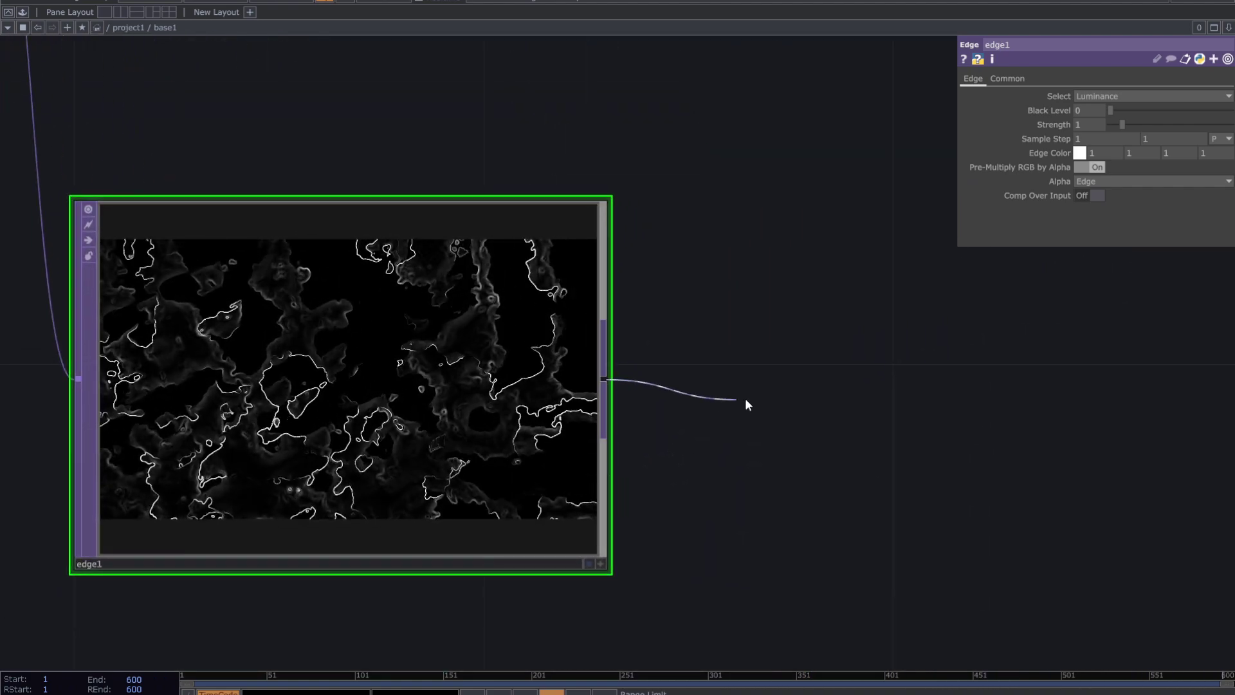
pyautogui.click(745, 399)
pyautogui.write('ra')
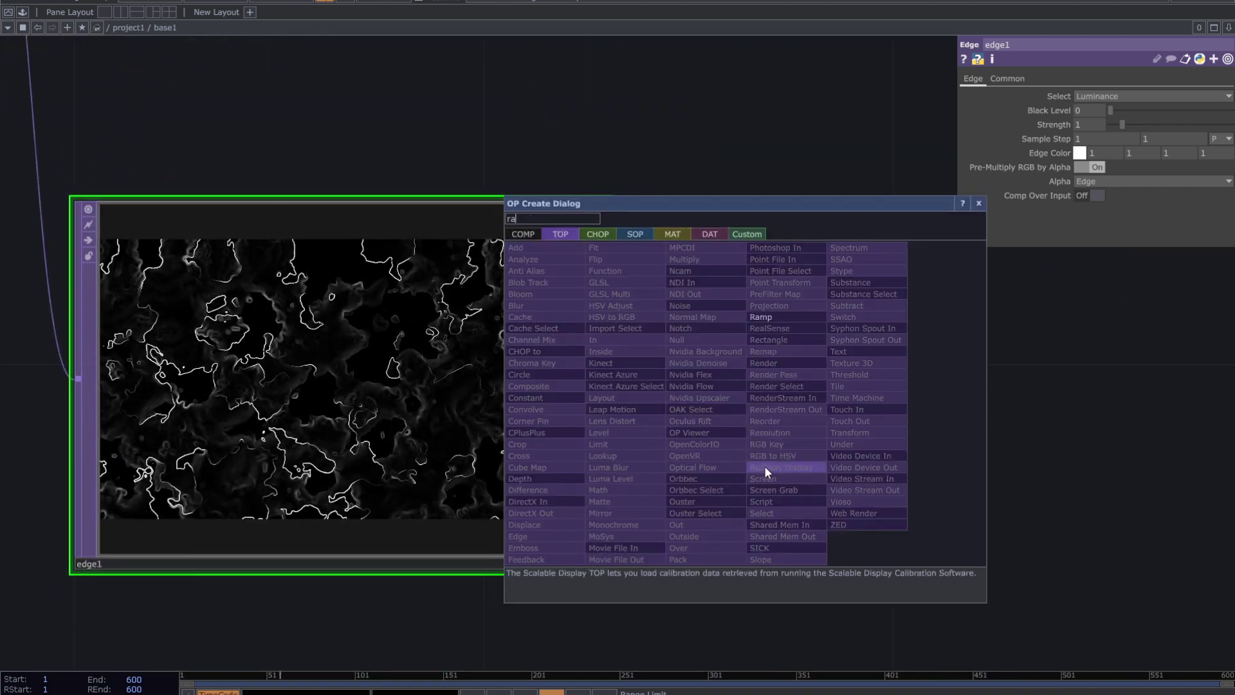
pyautogui.click(776, 318)
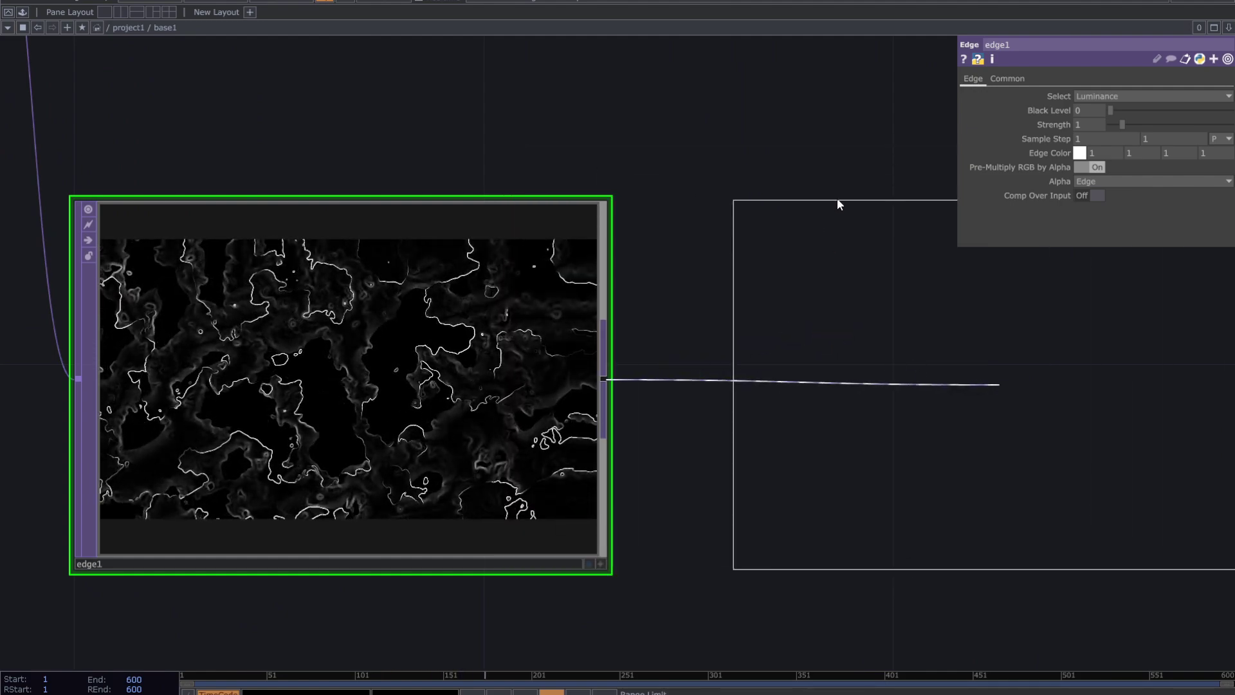
pyautogui.click(848, 176)
# - Recolour ramp1's starting key from black to red, with saturation 1 and value 0.993
pyautogui.moveTo(781, 139); pyautogui.dragTo(535, 139)
pyautogui.moveTo(1187, 150); pyautogui.dragTo(1230, 154)
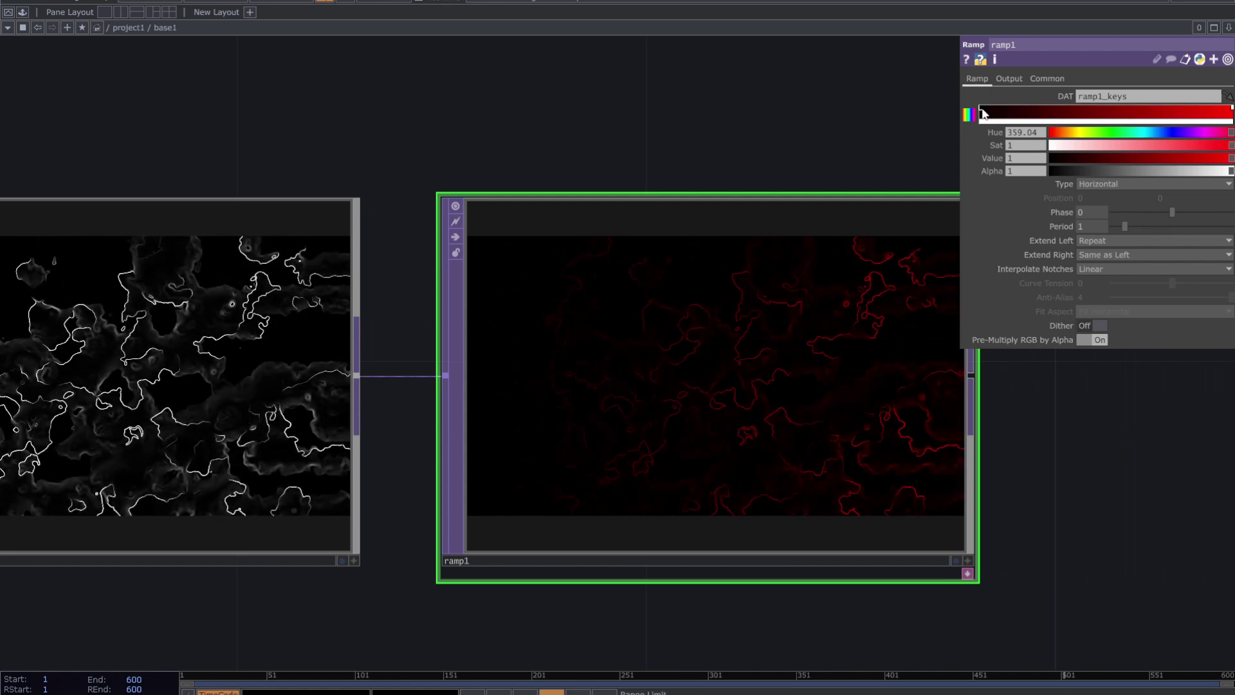
pyautogui.moveTo(1122, 157); pyautogui.dragTo(1213, 153)
pyautogui.scroll(4, 1014, 447)
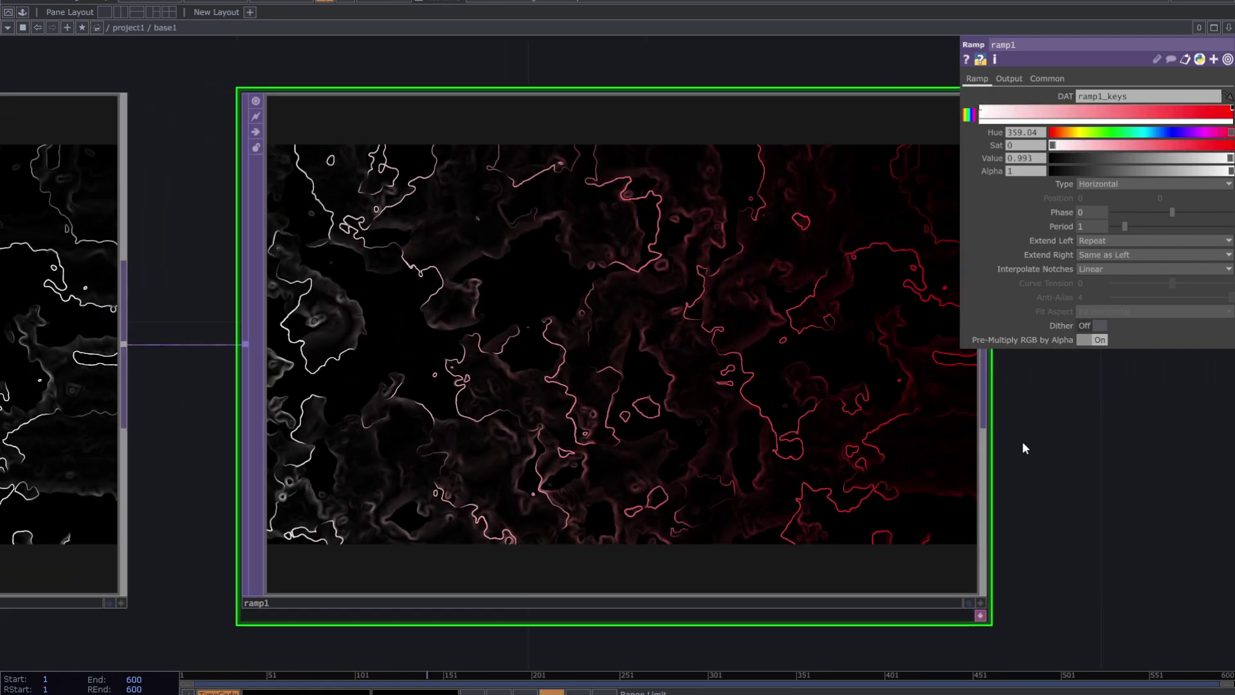
pyautogui.moveTo(1093, 145); pyautogui.dragTo(1230, 145)
# - Add an Add TOP fed by displace2 and wire ramp1 into its second input
pyautogui.scroll(-5, 849, 460)
pyautogui.scroll(-1, 845, 334)
pyautogui.moveTo(665, 308); pyautogui.dragTo(563, 344)
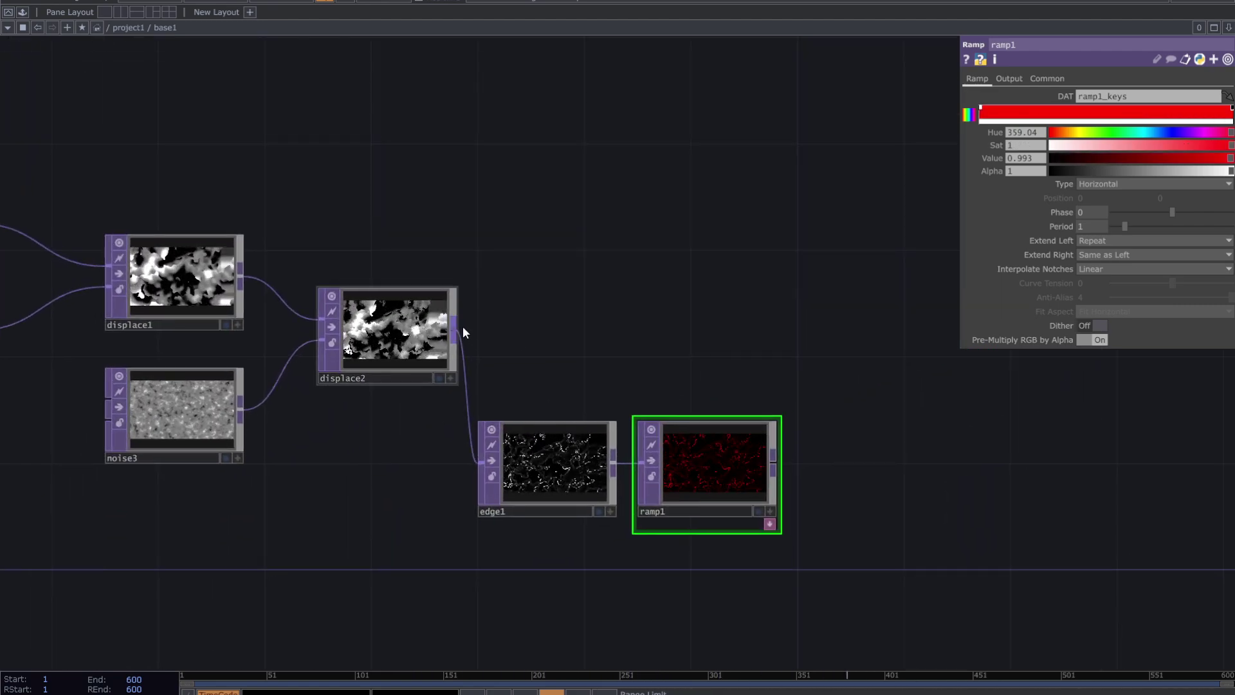
pyautogui.click(887, 280)
pyautogui.write('add')
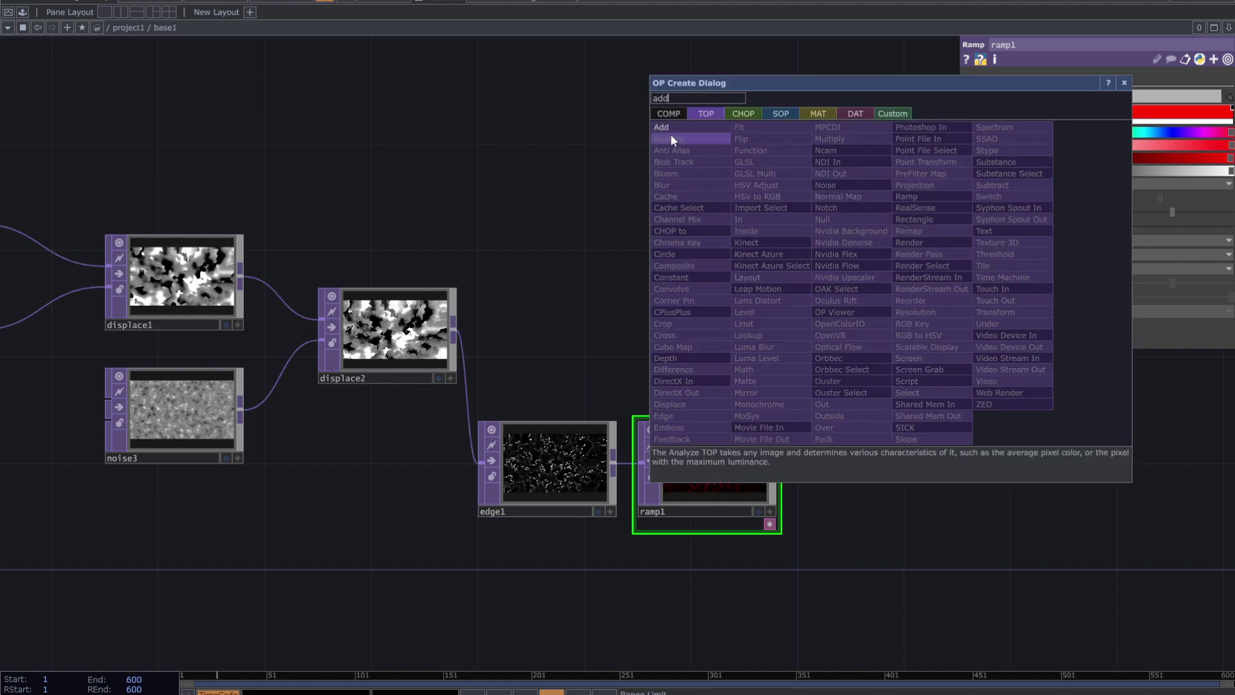
pyautogui.click(673, 129)
pyautogui.click(895, 318)
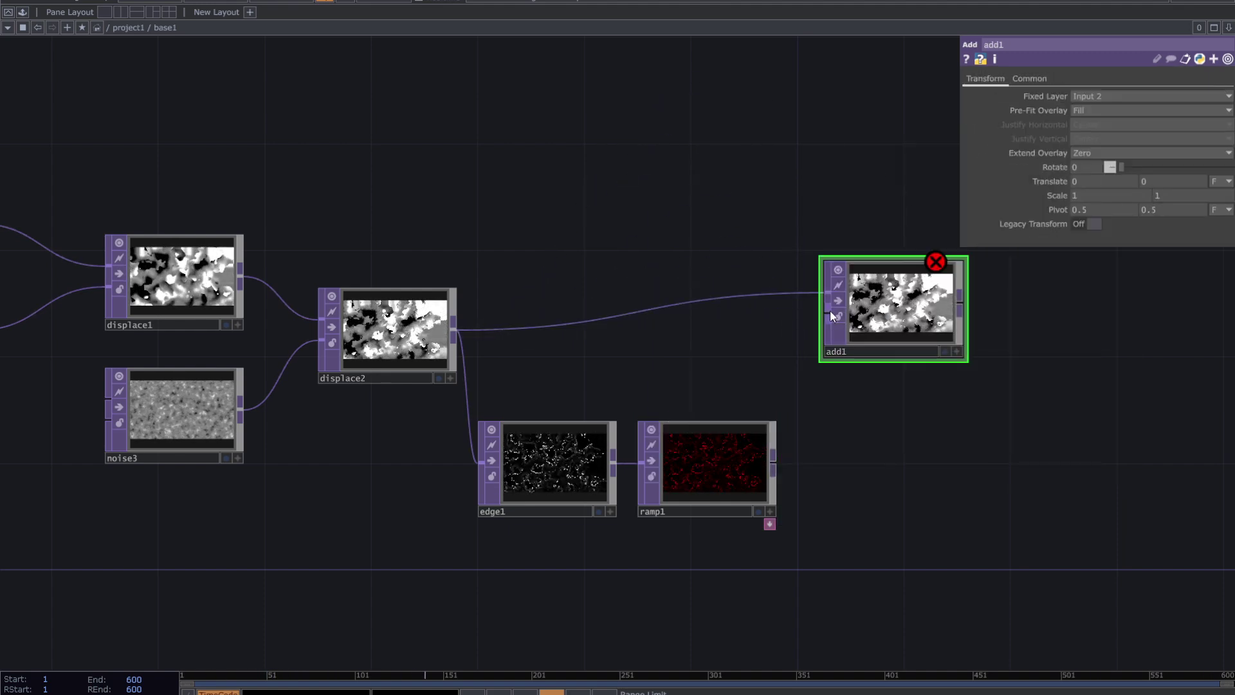
pyautogui.moveTo(829, 310); pyautogui.dragTo(772, 462)
pyautogui.scroll(3, 871, 455)
pyautogui.scroll(5, 812, 393)
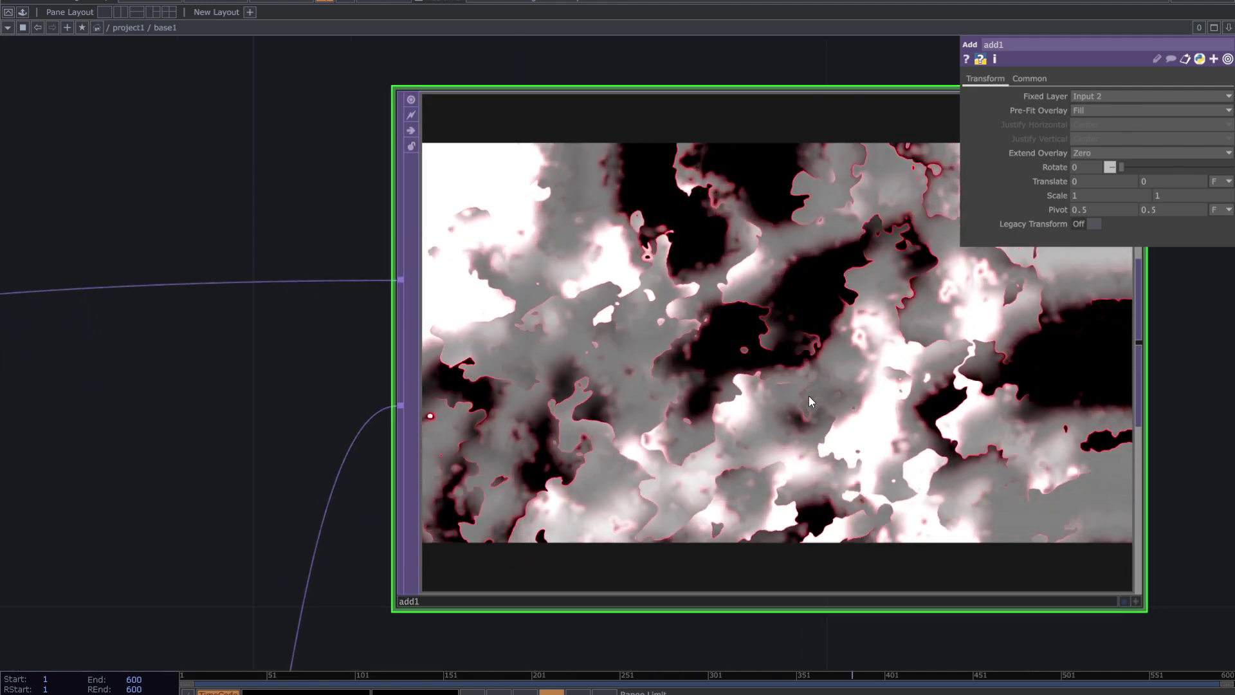
# - Add a Level TOP fed by add1 and place it beyond that node
pyautogui.scroll(-5, 808, 395)
pyautogui.moveTo(954, 426); pyautogui.dragTo(856, 328)
pyautogui.click(825, 309)
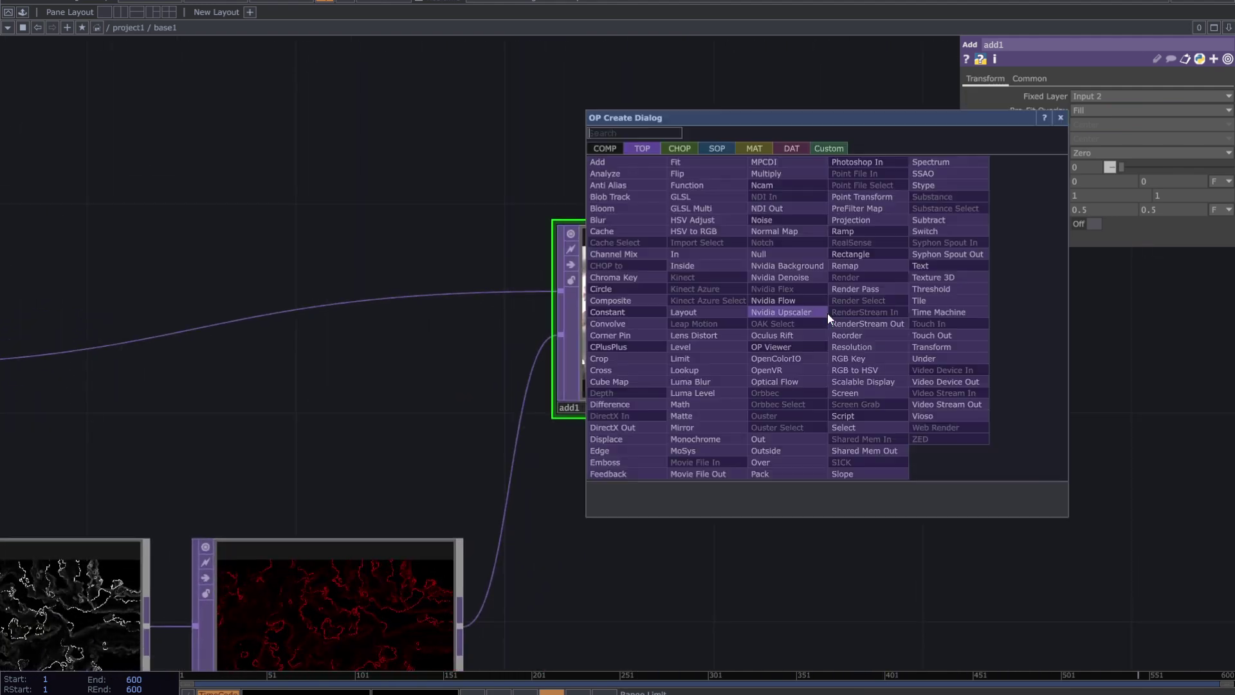
pyautogui.click(713, 345)
pyautogui.scroll(-2, 956, 504)
pyautogui.moveTo(645, 357); pyautogui.dragTo(619, 347)
pyautogui.moveTo(619, 348); pyautogui.dragTo(805, 347)
# - Insert a Bloom TOP on the connection between ramp1 and add1
pyautogui.click(661, 488)
pyautogui.rightClick(485, 515)
pyautogui.click(492, 498)
pyautogui.write('blo')
pyautogui.click(314, 394)
pyautogui.click(576, 493)
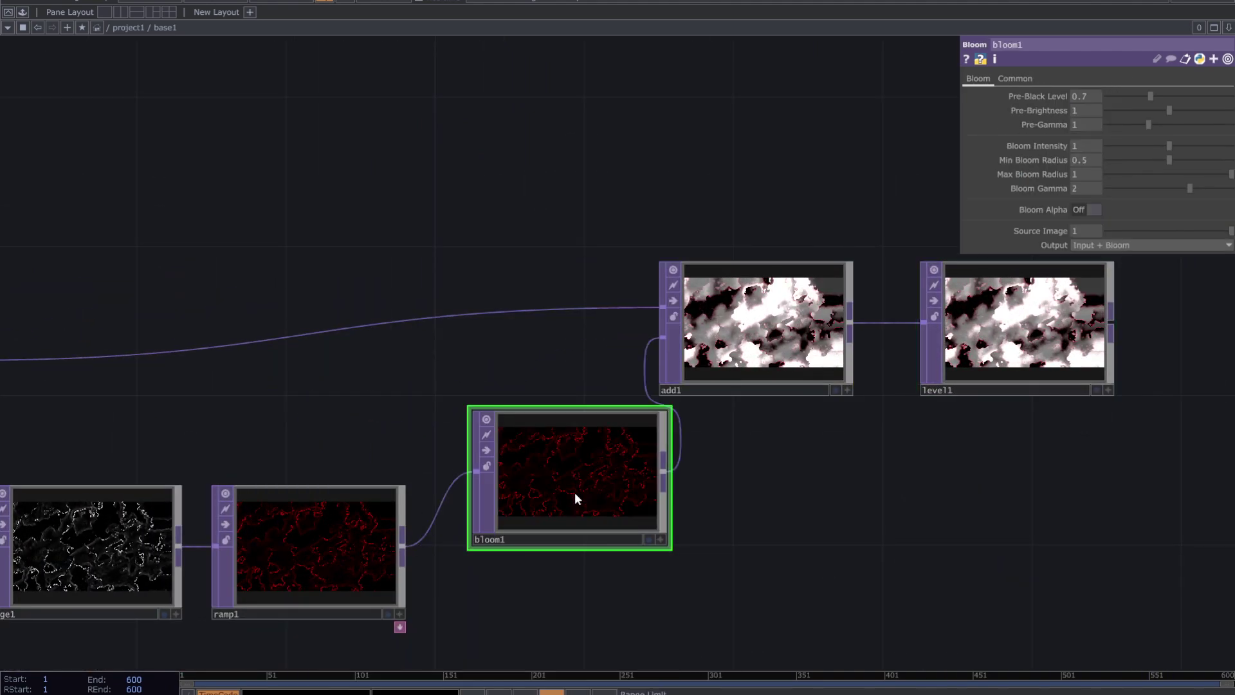
# - Set bloom1's pre-black level to 0.28, minimum bloom radius to 0.016 and maximum bloom radius to 0.684
pyautogui.scroll(6, 779, 387)
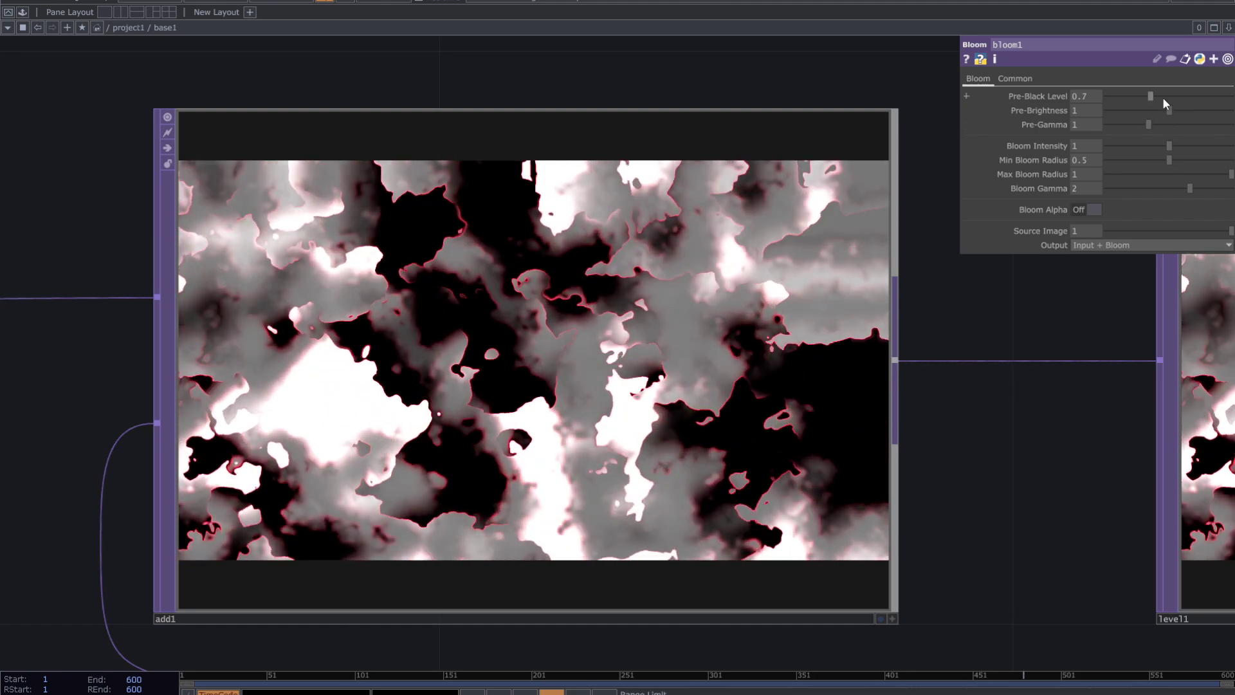
pyautogui.moveTo(1163, 97); pyautogui.dragTo(1122, 110)
pyautogui.moveTo(1169, 159); pyautogui.dragTo(1100, 172)
pyautogui.moveTo(1184, 174); pyautogui.dragTo(1191, 174)
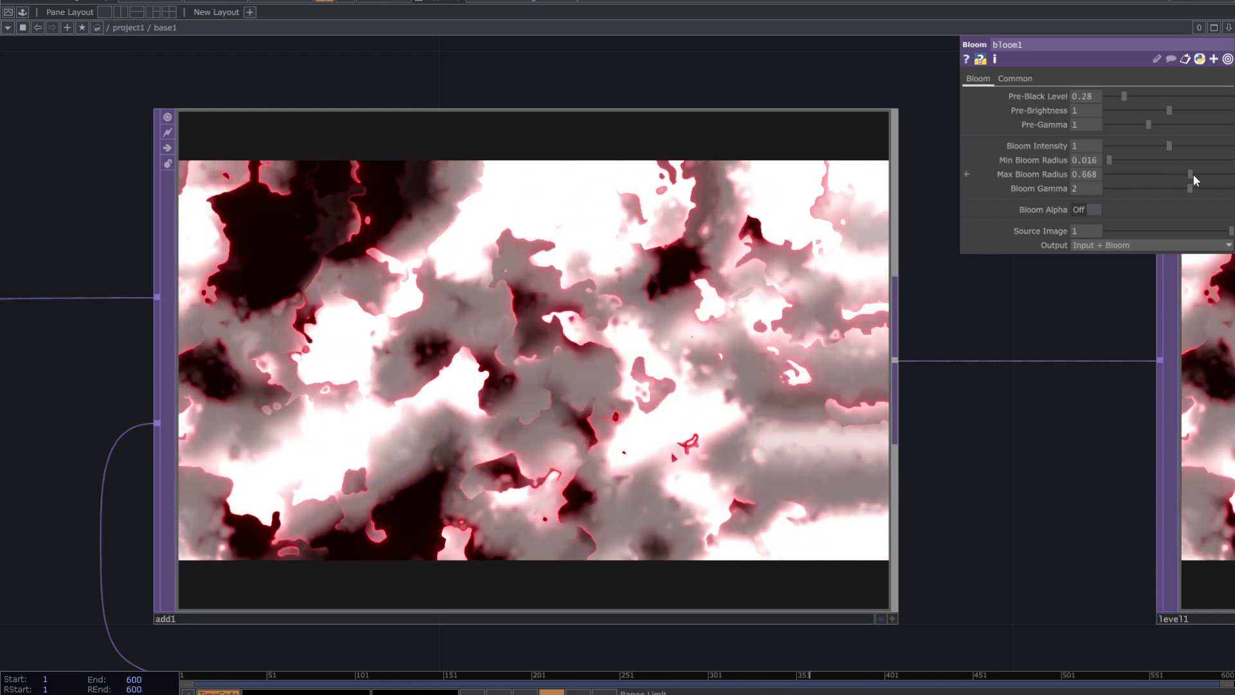
# - Add a Null TOP fed by level1 and place it beyond that node
pyautogui.scroll(-5, 938, 417)
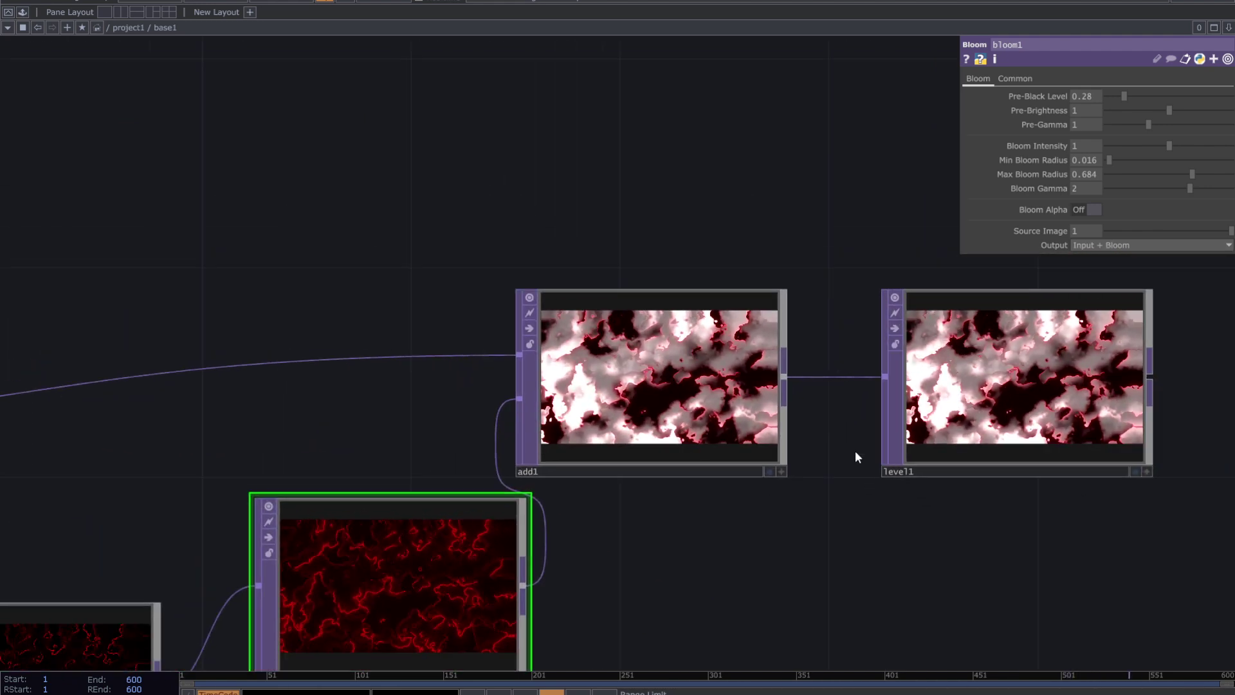
pyautogui.moveTo(892, 496); pyautogui.dragTo(828, 490)
pyautogui.moveTo(1024, 506); pyautogui.dragTo(905, 503)
pyautogui.hscroll(3, 967, 380)
pyautogui.rightClick(819, 374)
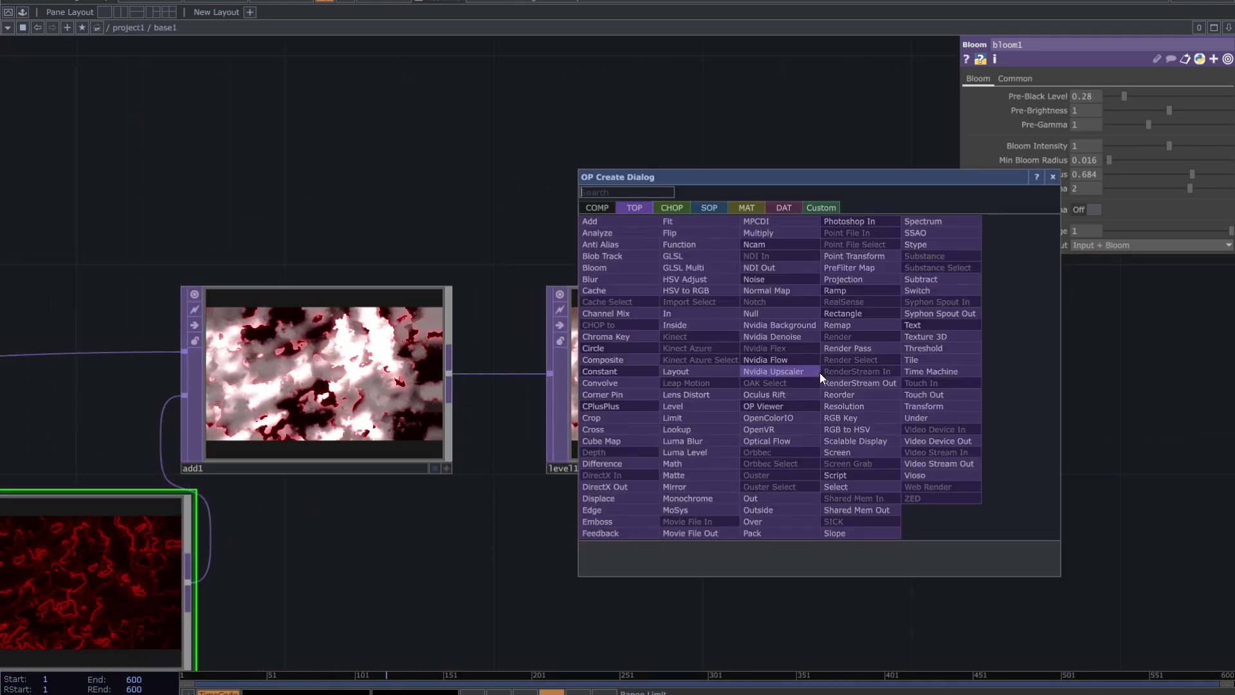
pyautogui.write('null')
pyautogui.click(777, 315)
pyautogui.click(994, 380)
# - Add an Out TOP fed by null1 and display its output as the network background
pyautogui.moveTo(977, 493); pyautogui.dragTo(770, 512)
pyautogui.rightClick(923, 392)
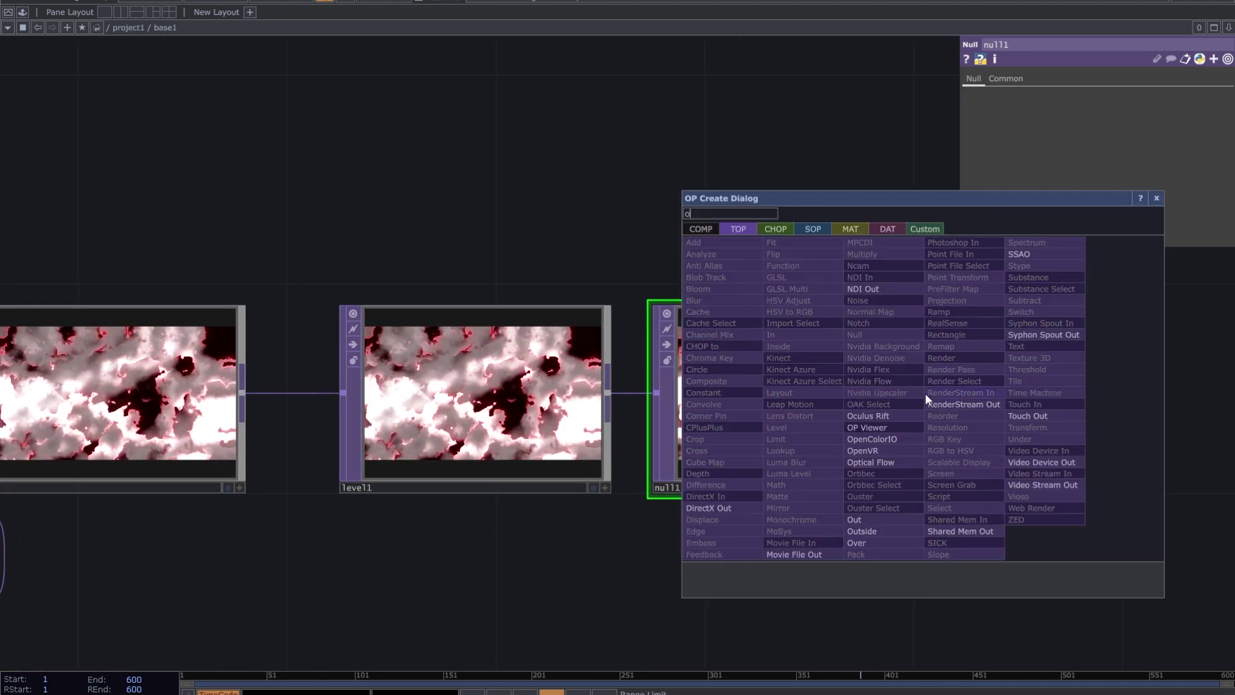
pyautogui.click(893, 504)
pyautogui.moveTo(1086, 528); pyautogui.dragTo(998, 524)
pyautogui.scroll(-4, 967, 535)
pyautogui.moveTo(691, 567); pyautogui.dragTo(714, 568)
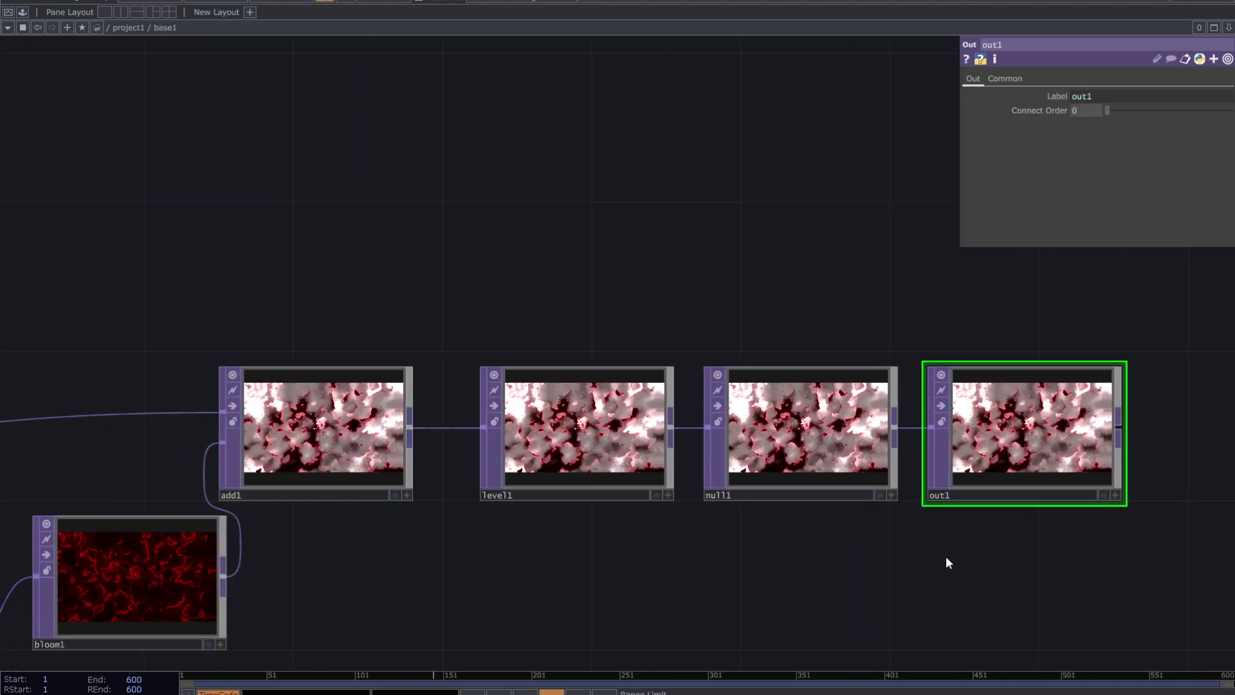
pyautogui.click(1104, 494)
# - Set noise3's exponent to 2.41
pyautogui.moveTo(205, 378); pyautogui.dragTo(506, 341)
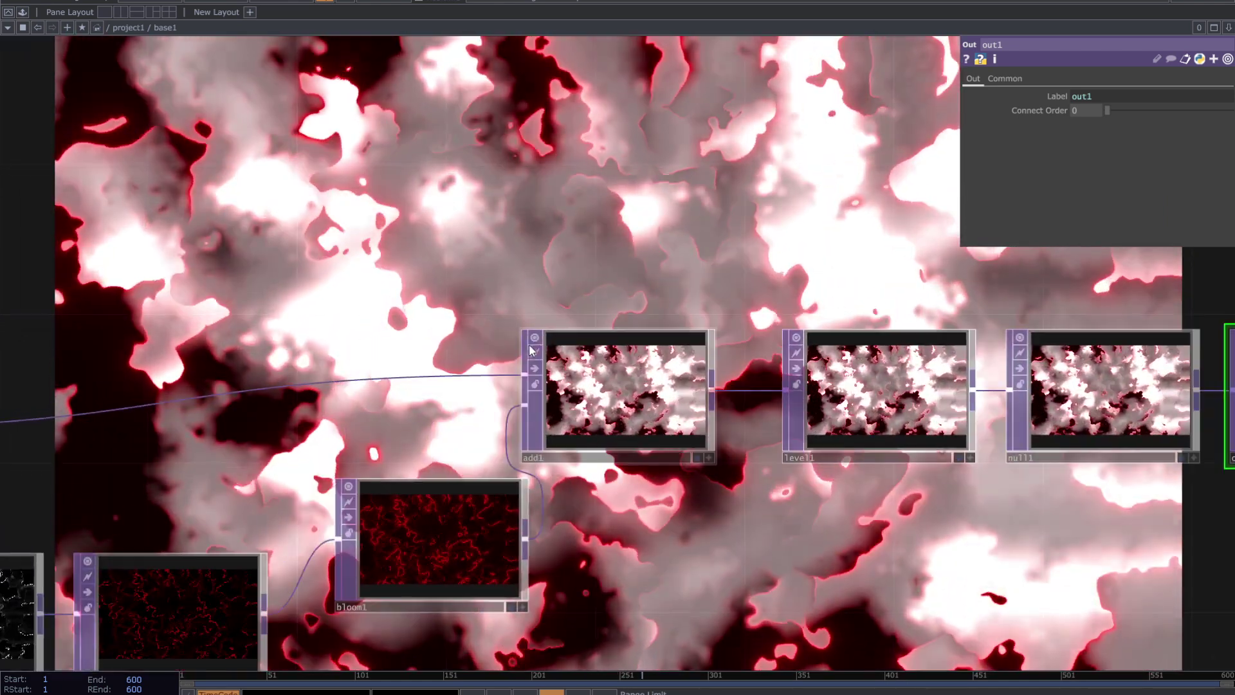
pyautogui.moveTo(509, 296); pyautogui.dragTo(974, 155)
pyautogui.moveTo(802, 336); pyautogui.dragTo(1232, 283)
pyautogui.click(540, 386)
pyautogui.moveTo(656, 431); pyautogui.dragTo(669, 219)
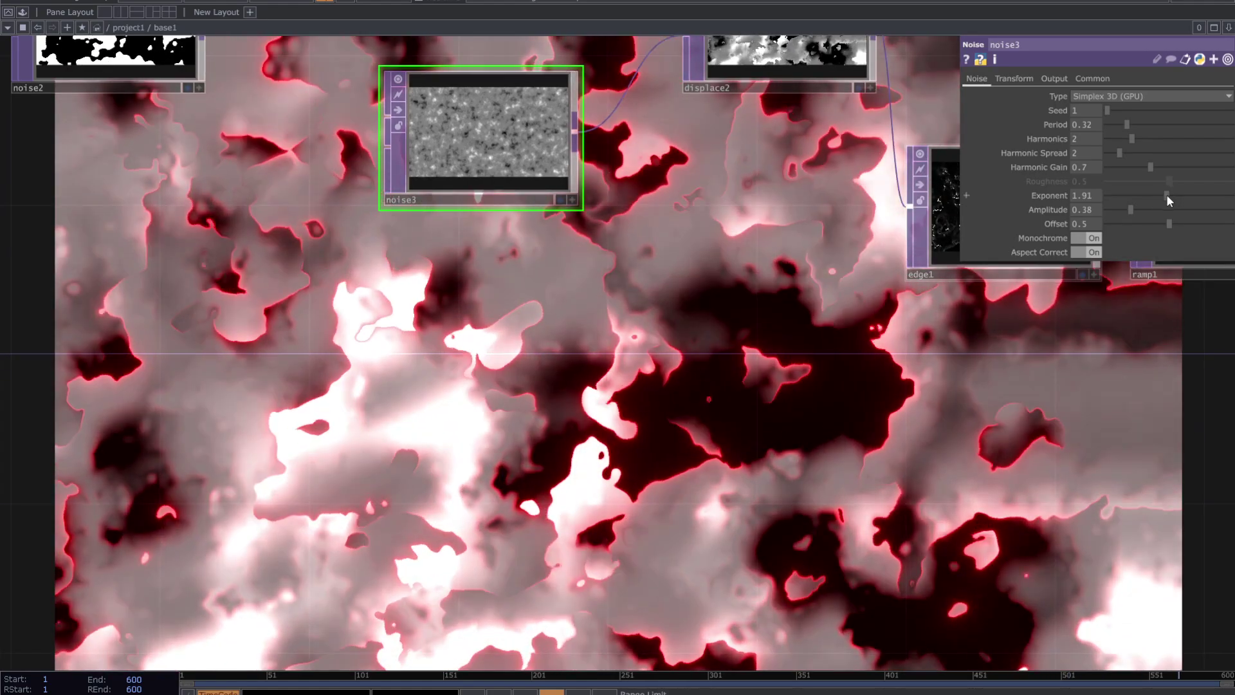
pyautogui.moveTo(1166, 195)
pyautogui.mouseDown()
pyautogui.moveTo(1136, 204)
pyautogui.moveTo(1185, 205)
pyautogui.mouseUp()
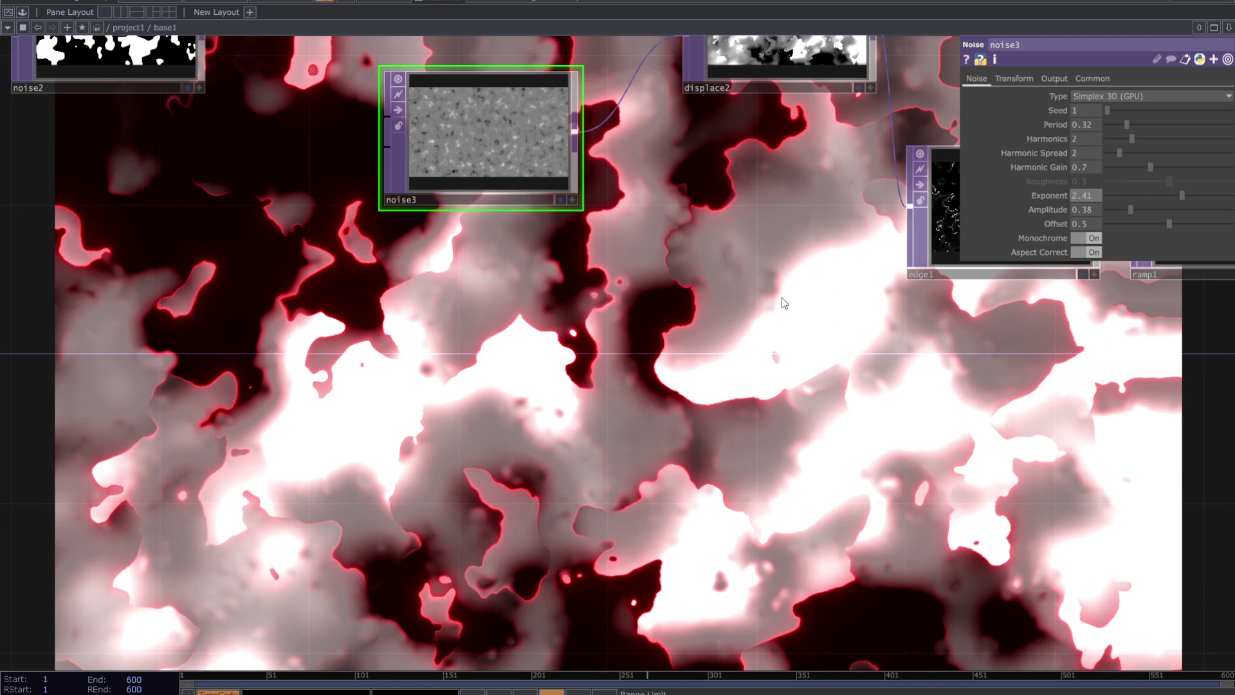
# - Set noise1's amplitude to 1.6
pyautogui.moveTo(783, 303); pyautogui.dragTo(810, 447)
pyautogui.moveTo(393, 310); pyautogui.dragTo(1150, 408)
pyautogui.click(935, 161)
pyautogui.moveTo(678, 193); pyautogui.dragTo(659, 303)
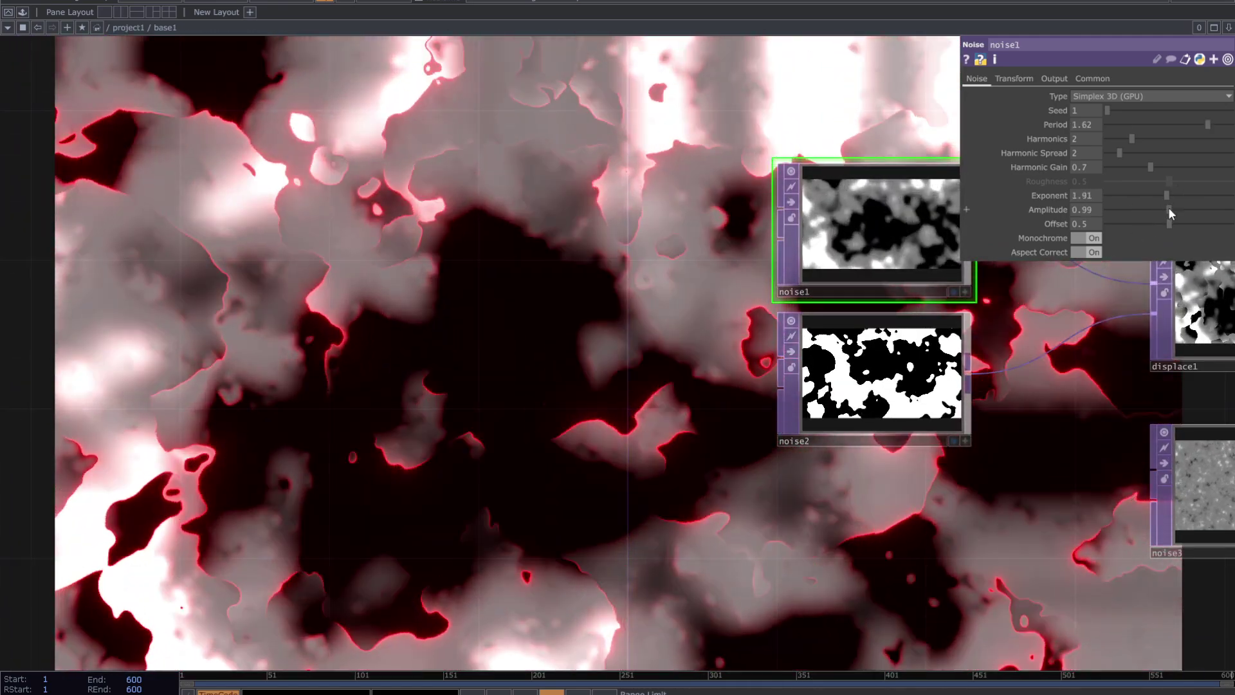
pyautogui.moveTo(1168, 207); pyautogui.dragTo(1207, 217)
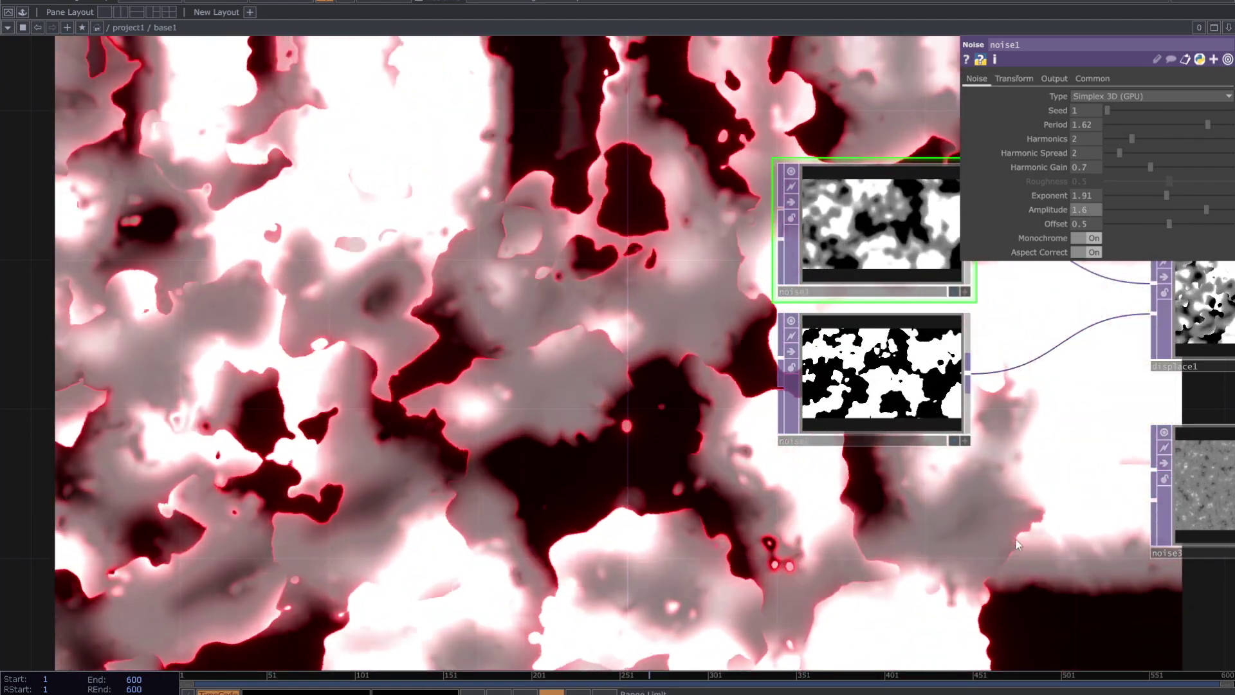
# - Bring the whole node chain into view and turn off out1's background display
pyautogui.moveTo(982, 611); pyautogui.dragTo(910, 418)
pyautogui.press('h')
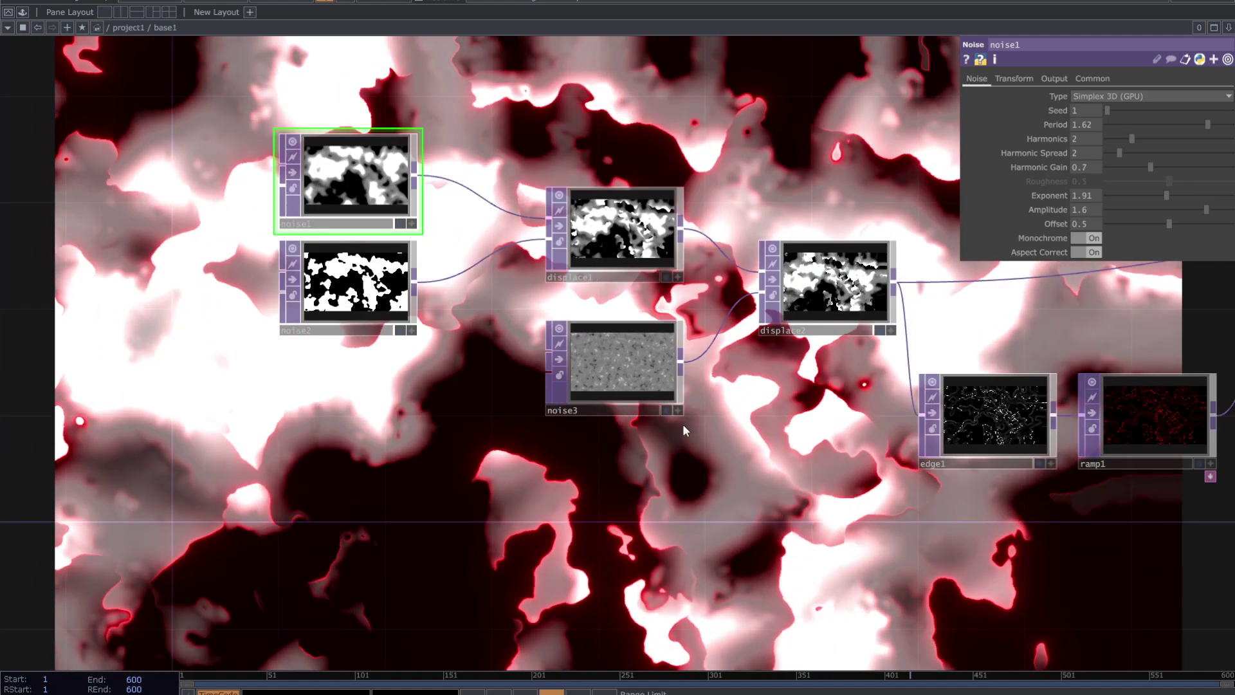
pyautogui.scroll(-3, 684, 430)
pyautogui.moveTo(686, 467); pyautogui.dragTo(482, 491)
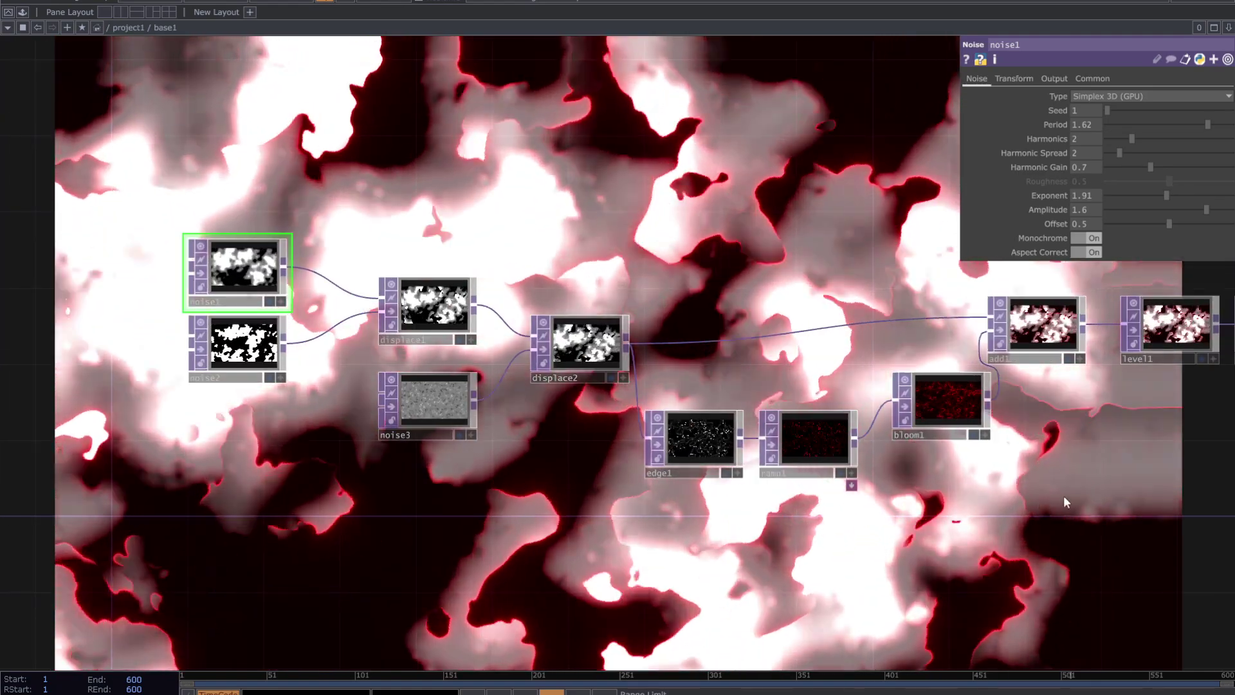
pyautogui.moveTo(1125, 475); pyautogui.dragTo(938, 473)
pyautogui.scroll(-3, 932, 430)
pyautogui.moveTo(1031, 429); pyautogui.dragTo(982, 470)
pyautogui.click(1116, 385)
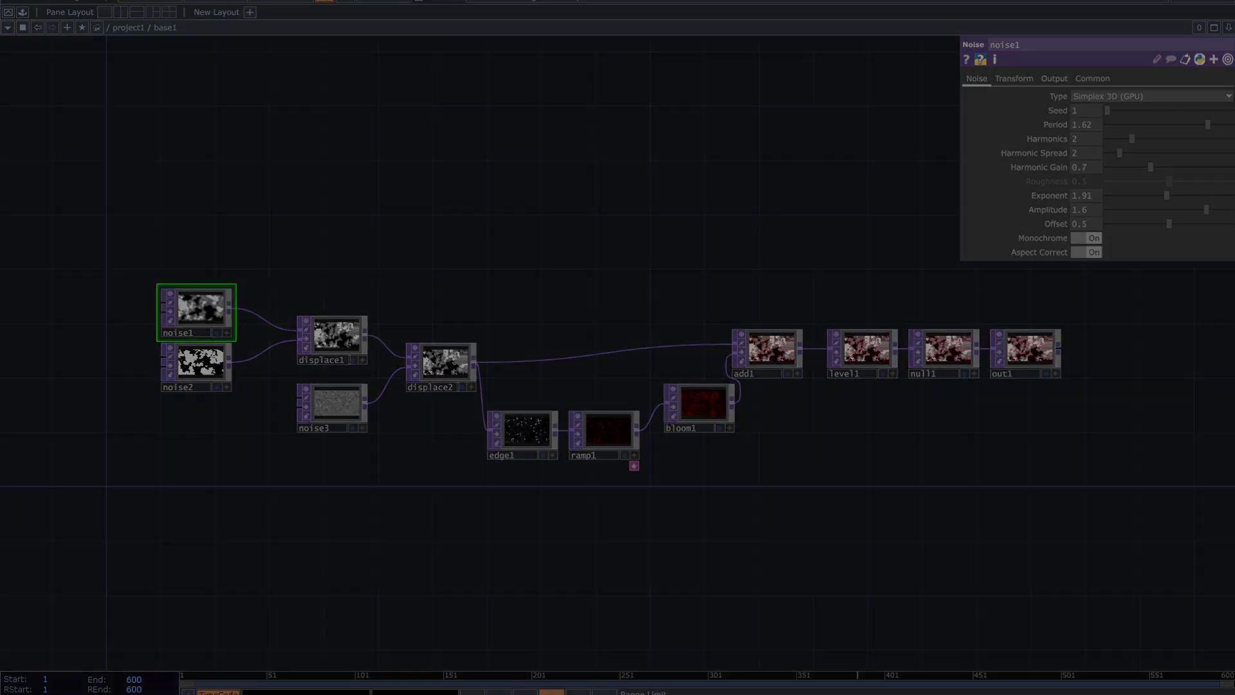